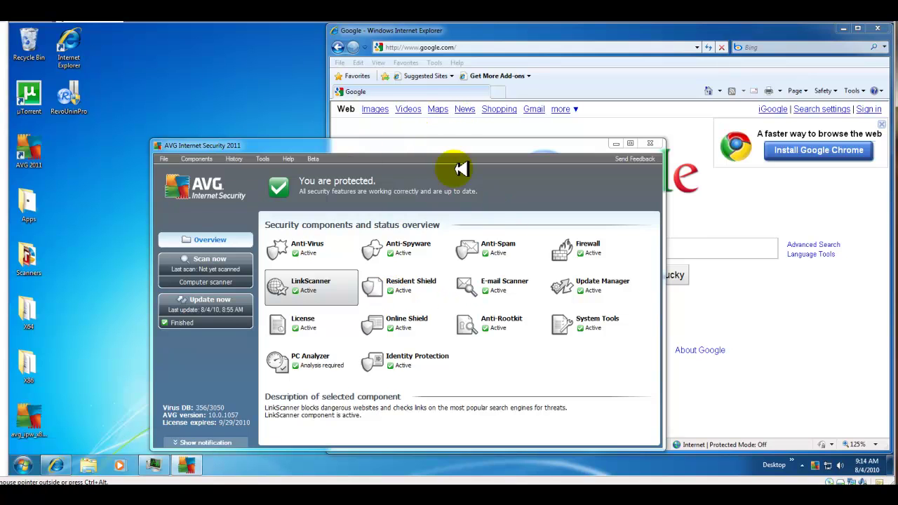
# Step: Nudge the AVG window up and to the right, then minimize Internet Explorer
pyautogui.moveTo(417, 144); pyautogui.dragTo(445, 103)
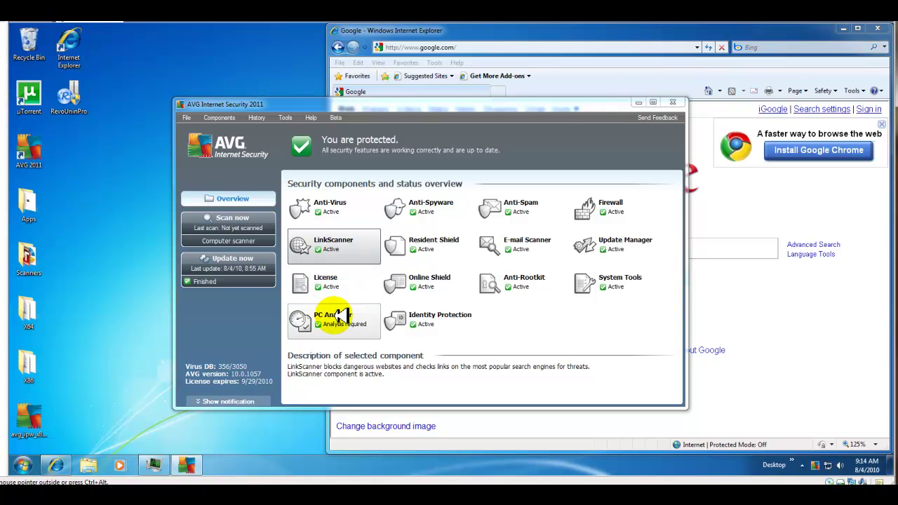
pyautogui.click(843, 29)
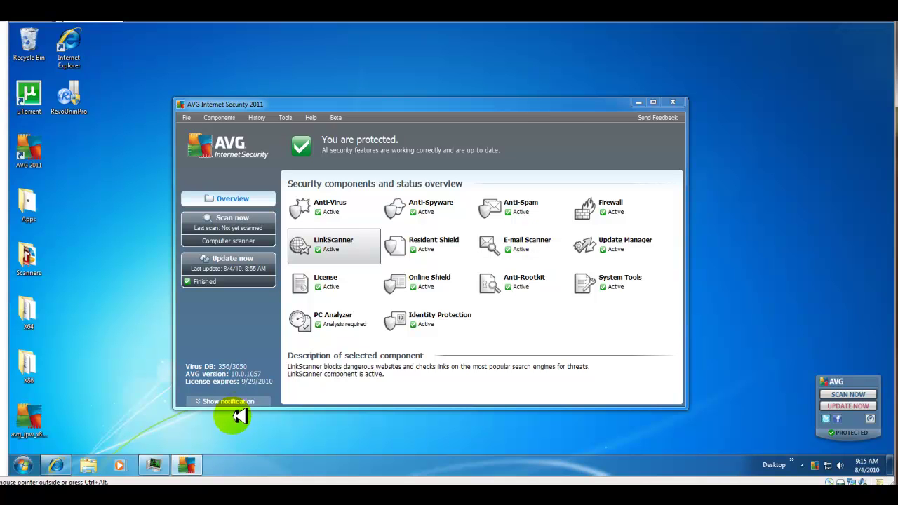
# Step: Move the AVG desktop gadget a few pixels down
pyautogui.moveTo(863, 411)
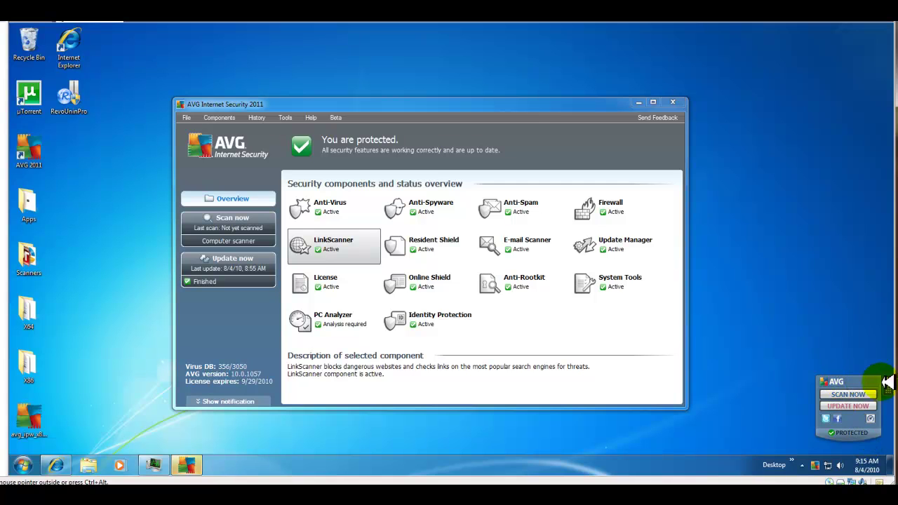
pyautogui.moveTo(892, 390); pyautogui.dragTo(893, 405)
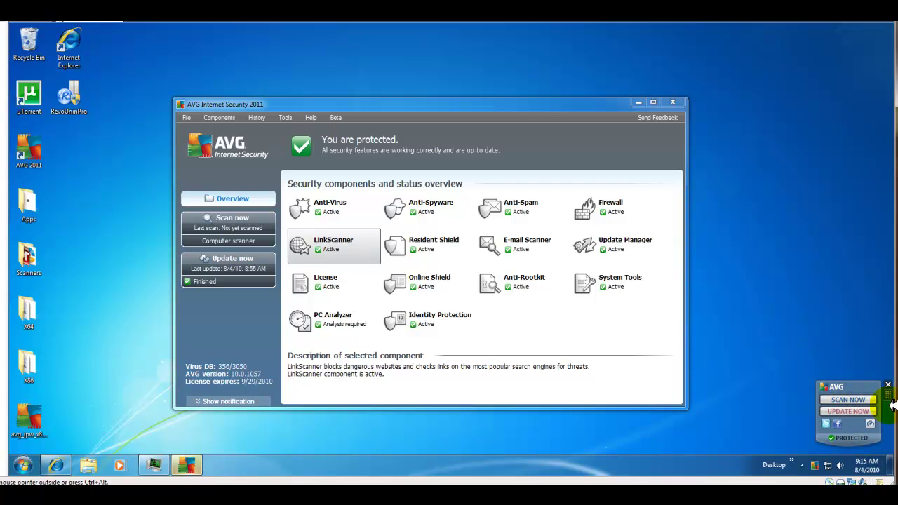
# Step: Open the PC Analyzer page showing five Not run error categories, then shift the window right
pyautogui.click(338, 320)
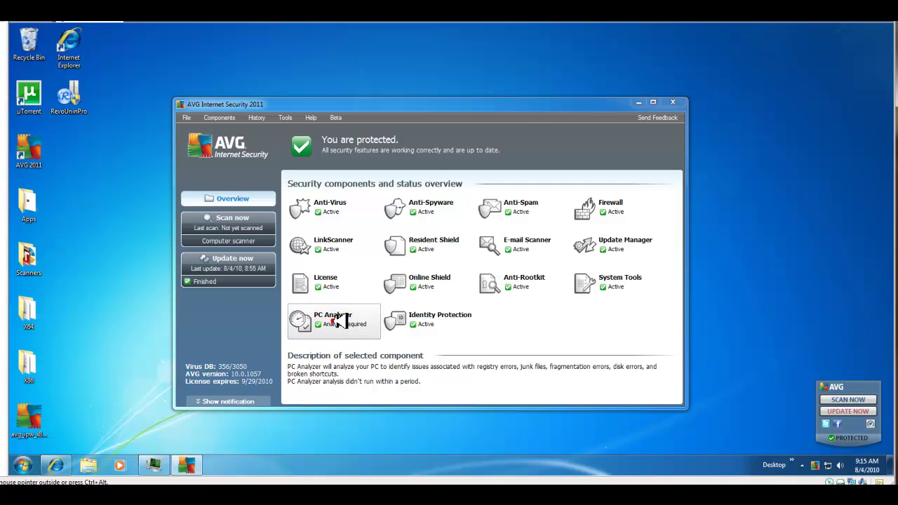
pyautogui.doubleClick(338, 320)
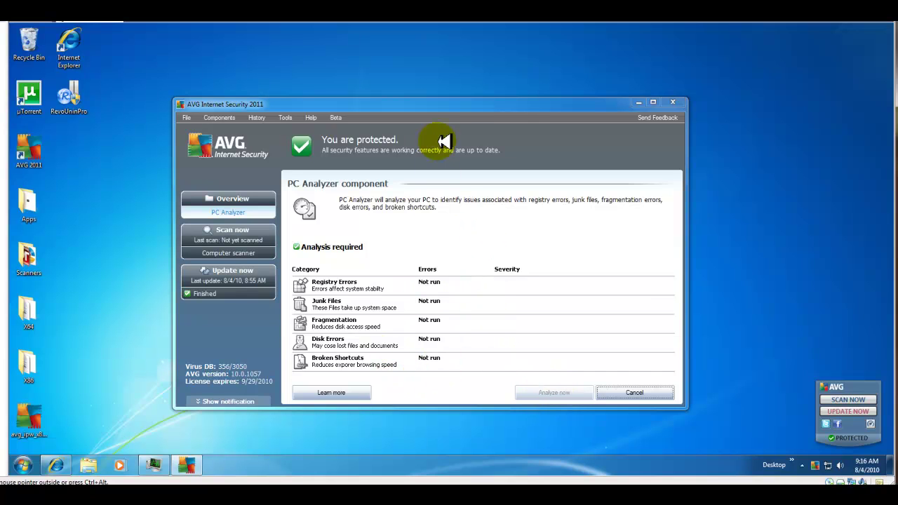
pyautogui.moveTo(456, 106)
pyautogui.mouseDown()
pyautogui.moveTo(484, 98)
pyautogui.moveTo(459, 112)
pyautogui.mouseUp()
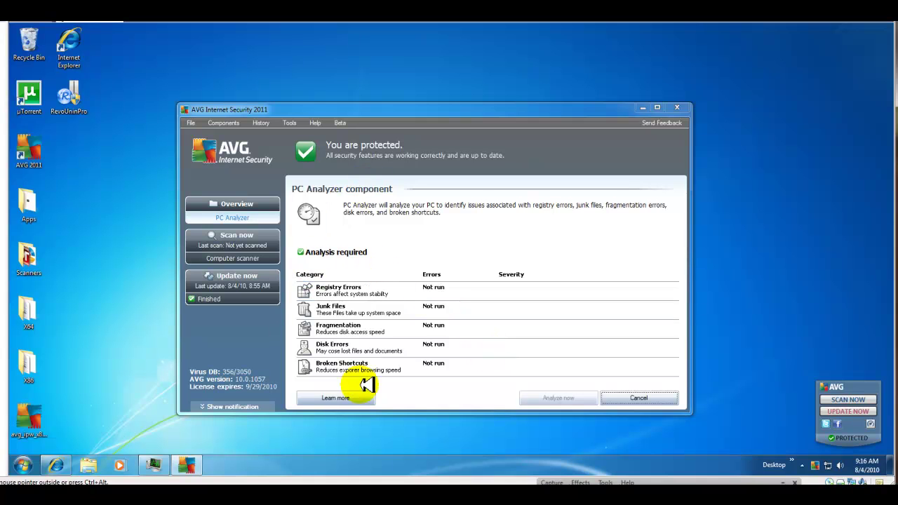
# Step: View the Anti-Virus and Anti-Spyware component pages, returning to the overview after each
pyautogui.click(251, 204)
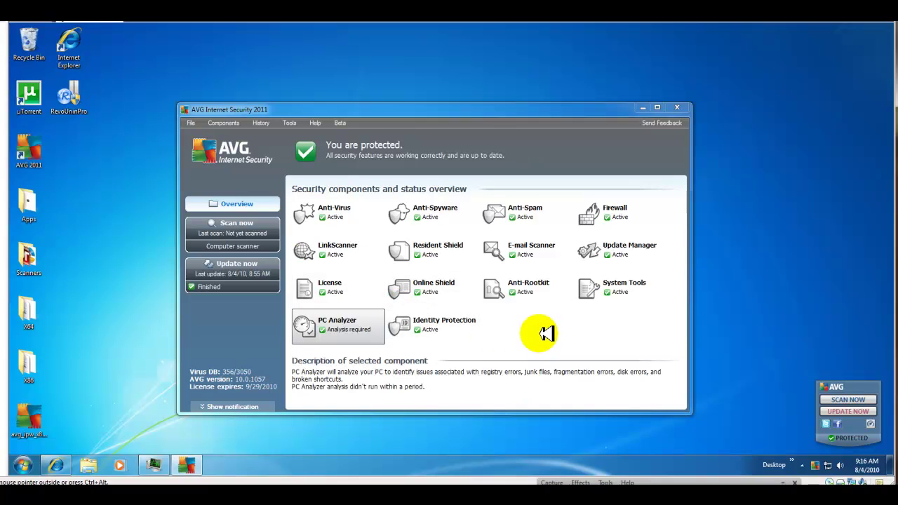
pyautogui.click(324, 211)
pyautogui.doubleClick(324, 211)
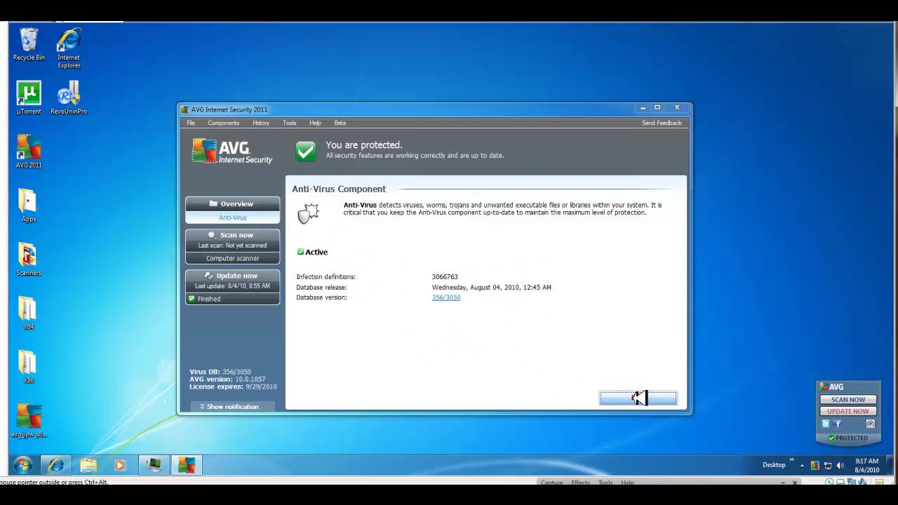
pyautogui.click(642, 398)
pyautogui.click(425, 210)
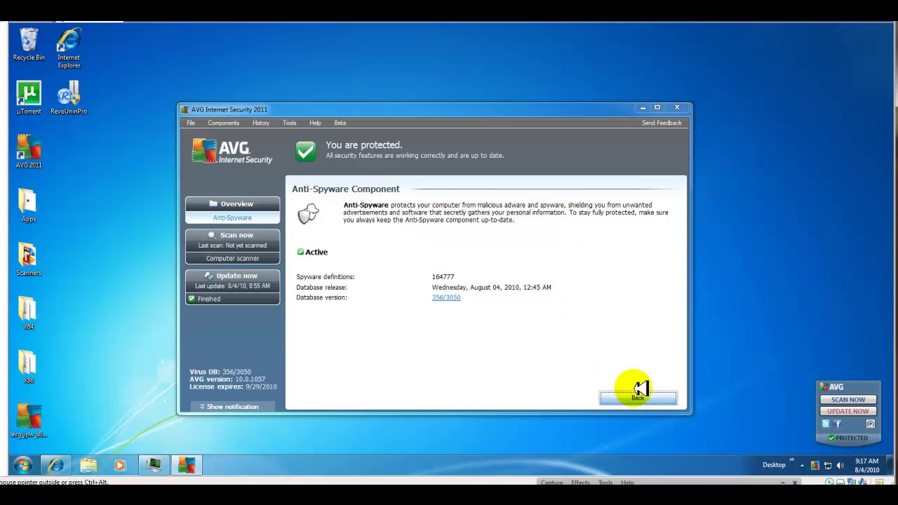
pyautogui.click(638, 397)
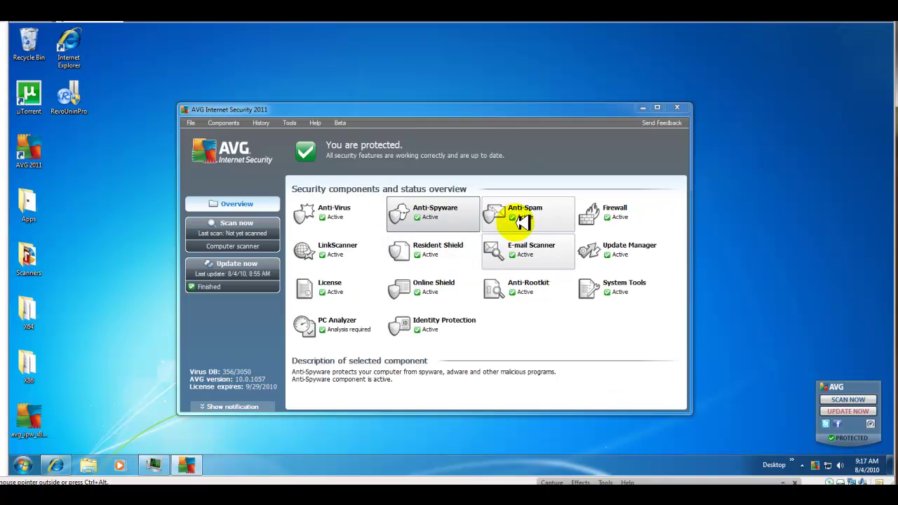
# Step: View the Anti-Spam details, then open LinkScanner showing Search-Shield and Surf-Shield enabled
pyautogui.doubleClick(525, 215)
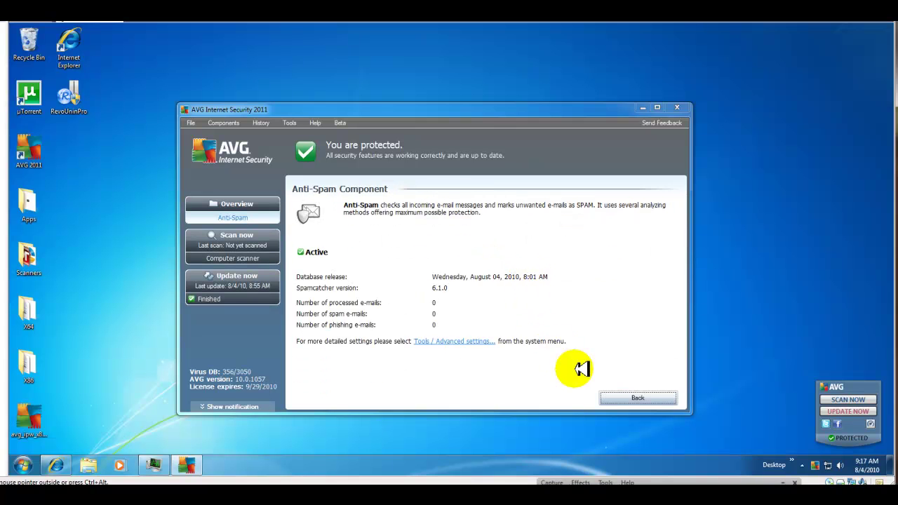
pyautogui.click(632, 397)
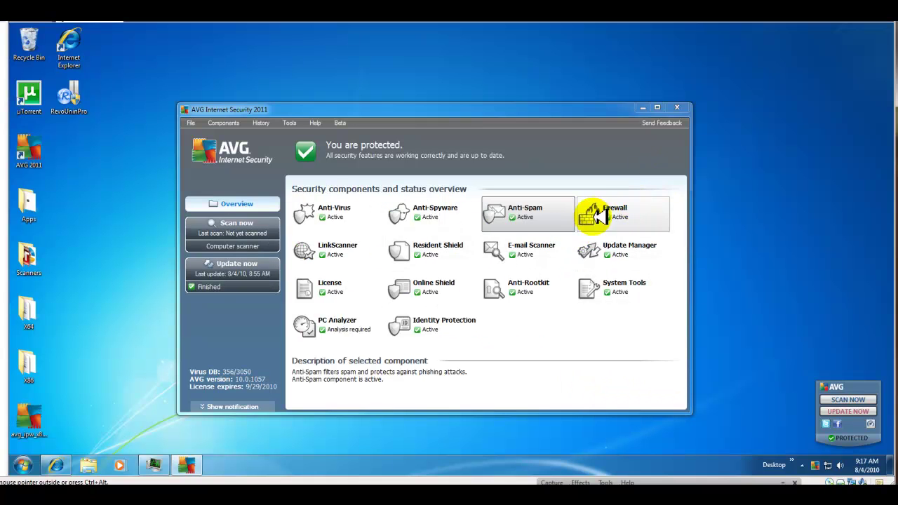
pyautogui.doubleClick(344, 250)
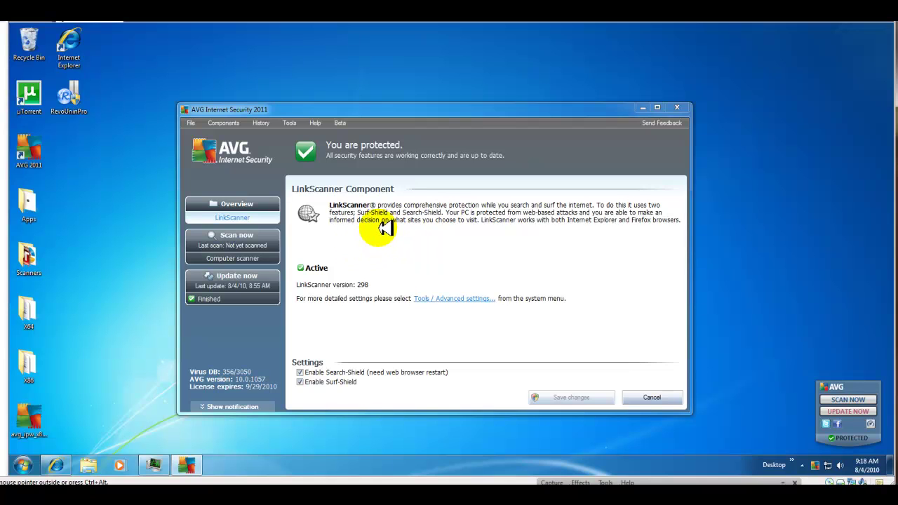
# Step: Leave LinkScanner, view Resident Shield, then open the Online Shield page
pyautogui.click(635, 397)
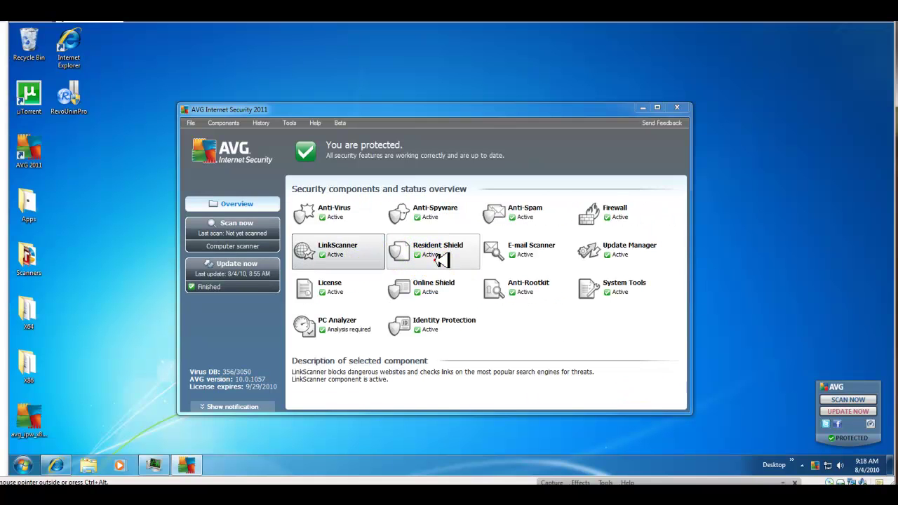
pyautogui.doubleClick(439, 257)
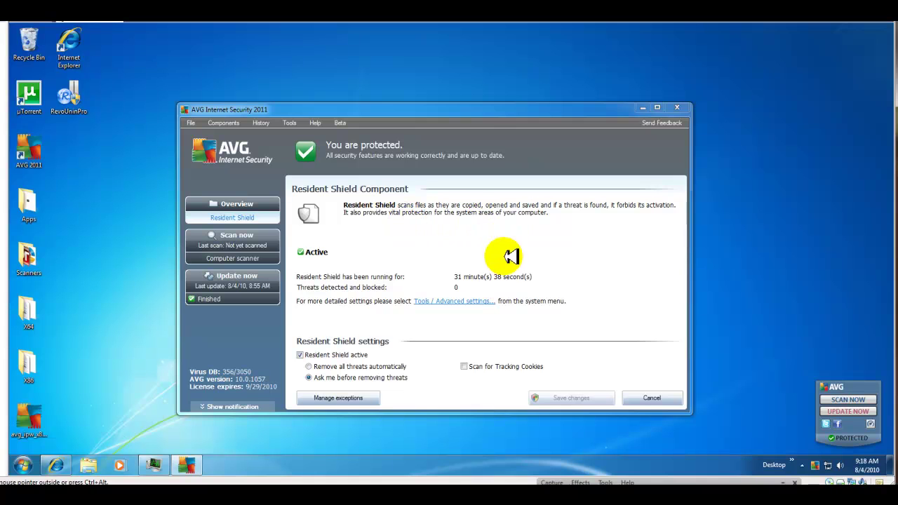
pyautogui.click(651, 396)
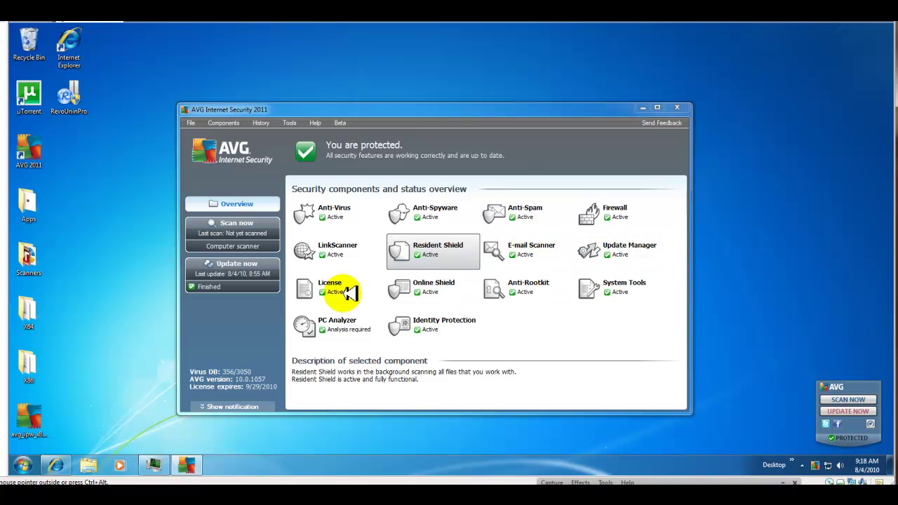
pyautogui.doubleClick(438, 289)
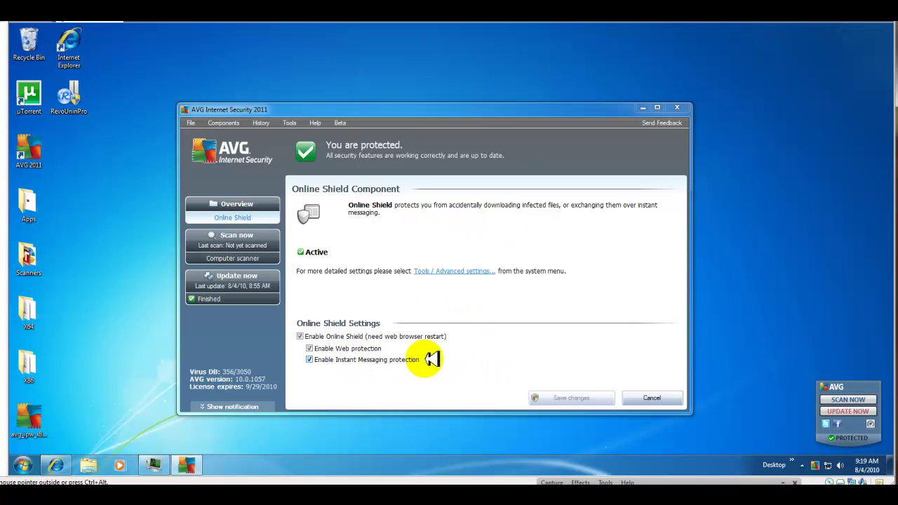
# Step: Cancel out of Online Shield and open the Anti-Rootkit component page
pyautogui.click(652, 397)
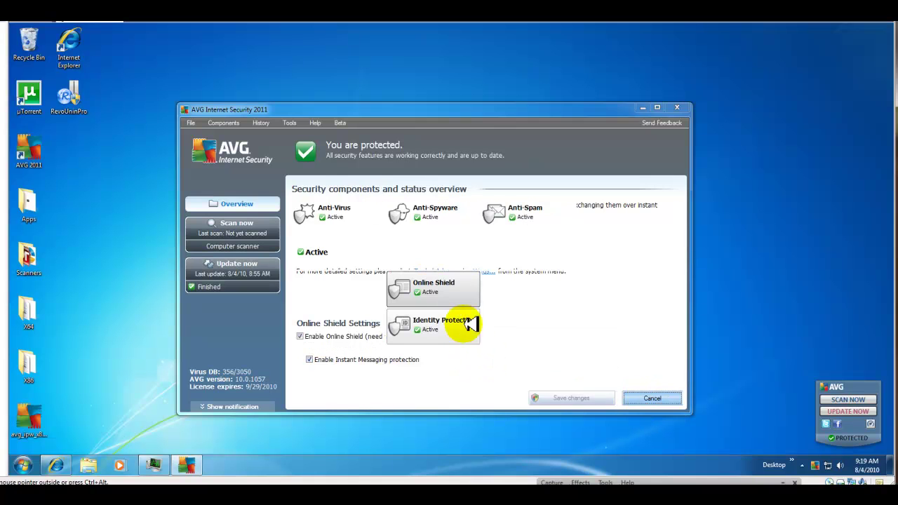
pyautogui.click(534, 296)
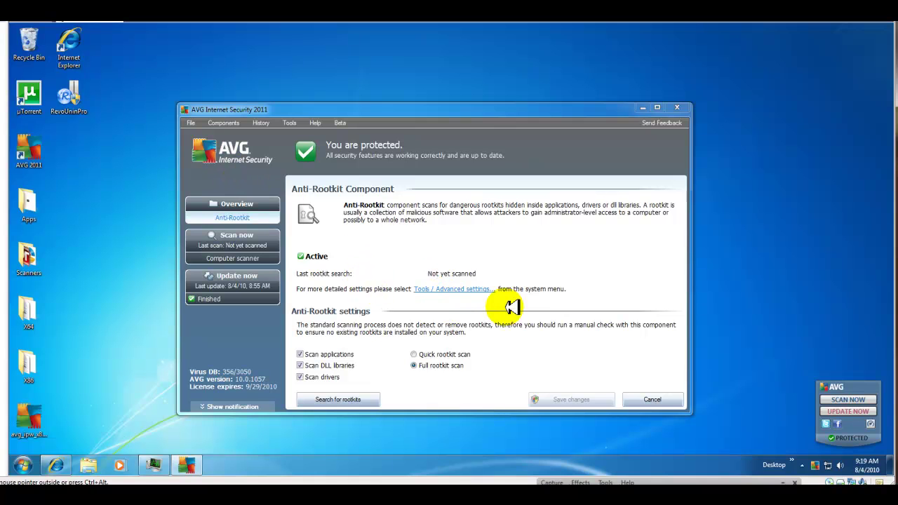
# Step: Close the Anti-Rootkit page and scroll down through the System Tools process list
pyautogui.click(651, 401)
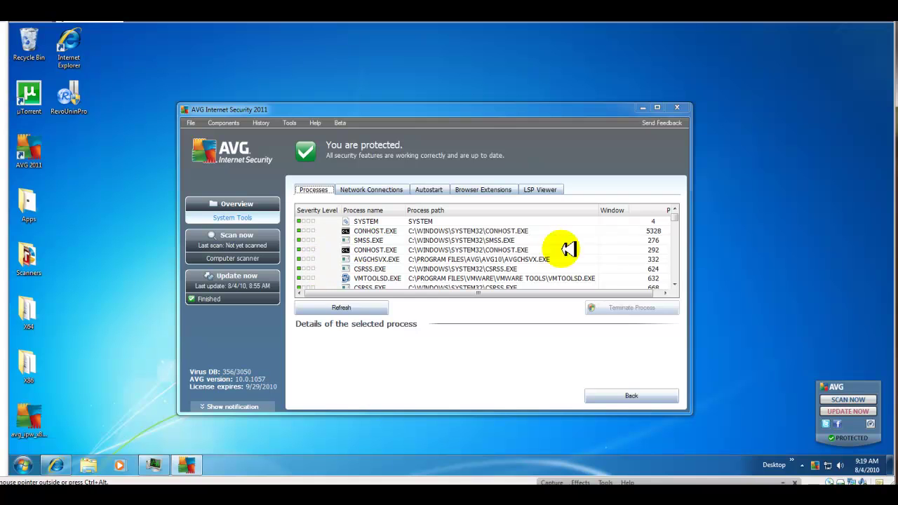
pyautogui.click(675, 278)
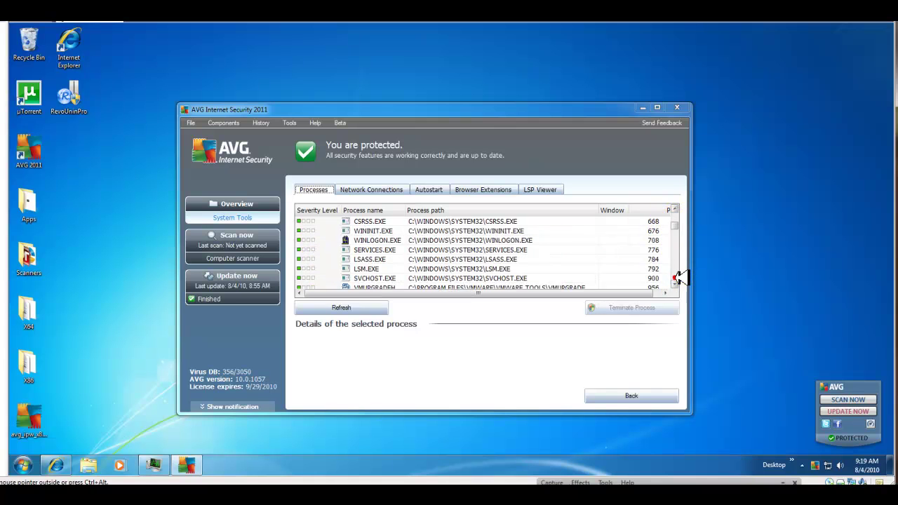
pyautogui.click(674, 278)
pyautogui.click(675, 278)
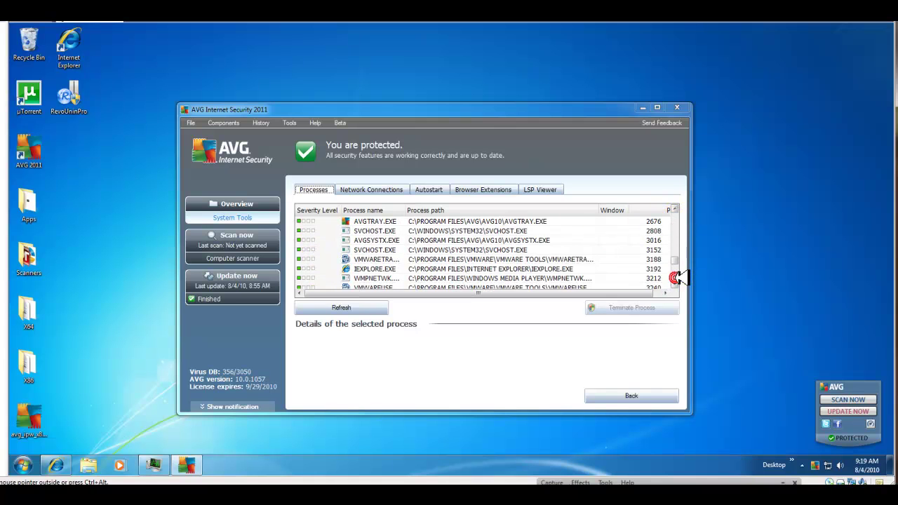
pyautogui.click(674, 278)
pyautogui.click(675, 278)
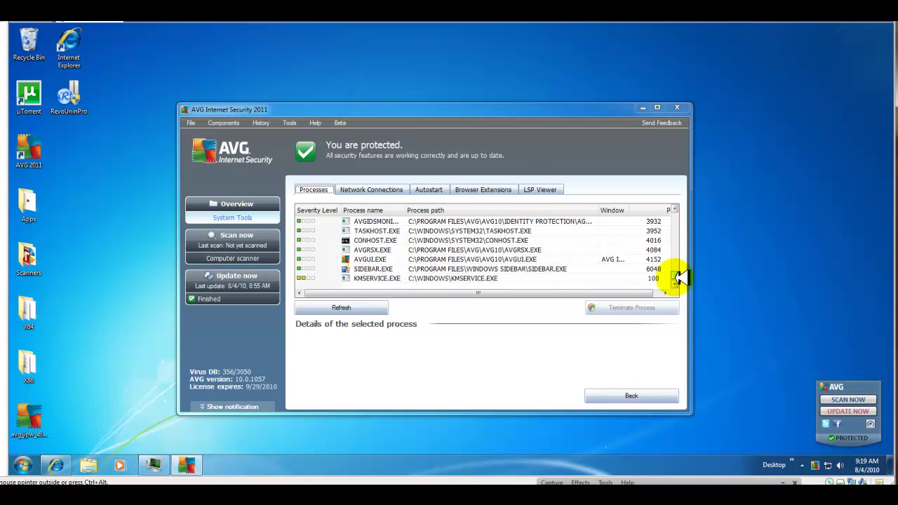
# Step: Scroll back up the process list, return to the overview, and select Identity Protection
pyautogui.click(675, 219)
pyautogui.click(675, 219)
pyautogui.click(675, 219)
pyautogui.click(675, 219)
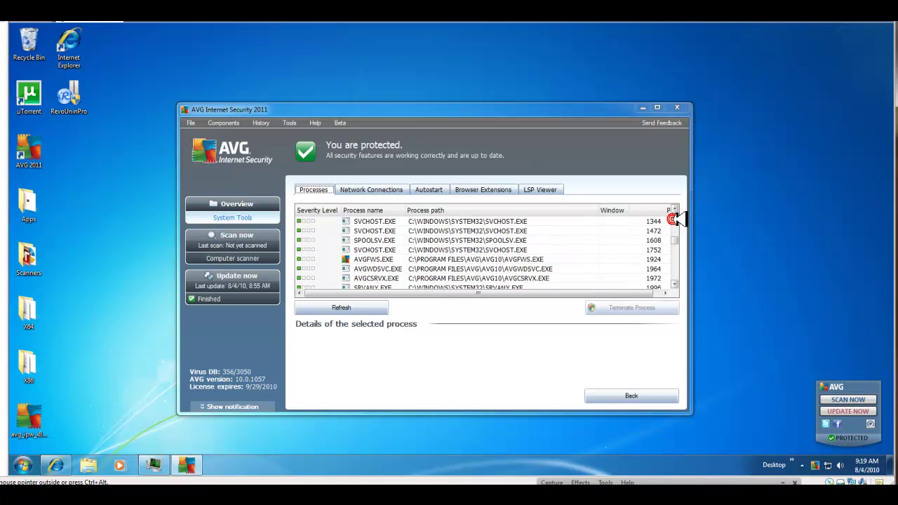
pyautogui.click(675, 218)
pyautogui.click(675, 219)
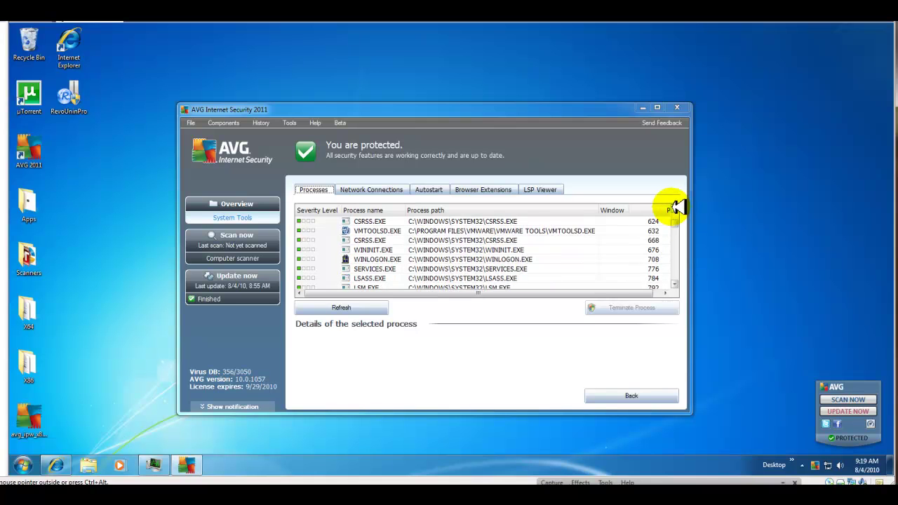
pyautogui.click(675, 209)
pyautogui.click(674, 209)
pyautogui.click(675, 209)
pyautogui.click(675, 209)
pyautogui.click(675, 209)
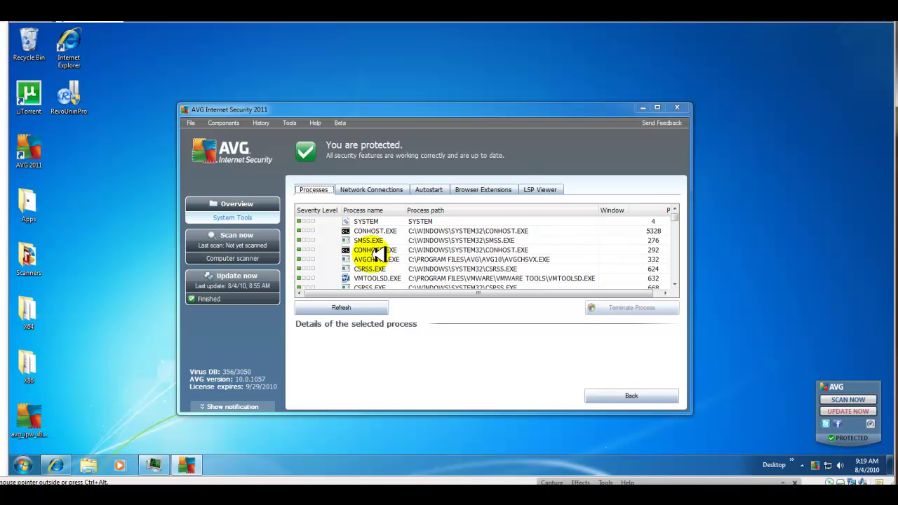
pyautogui.click(631, 395)
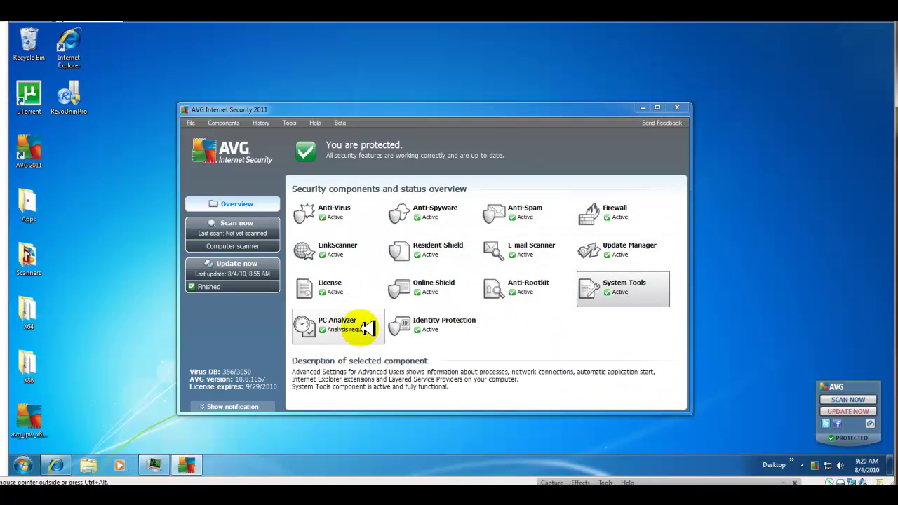
pyautogui.click(449, 327)
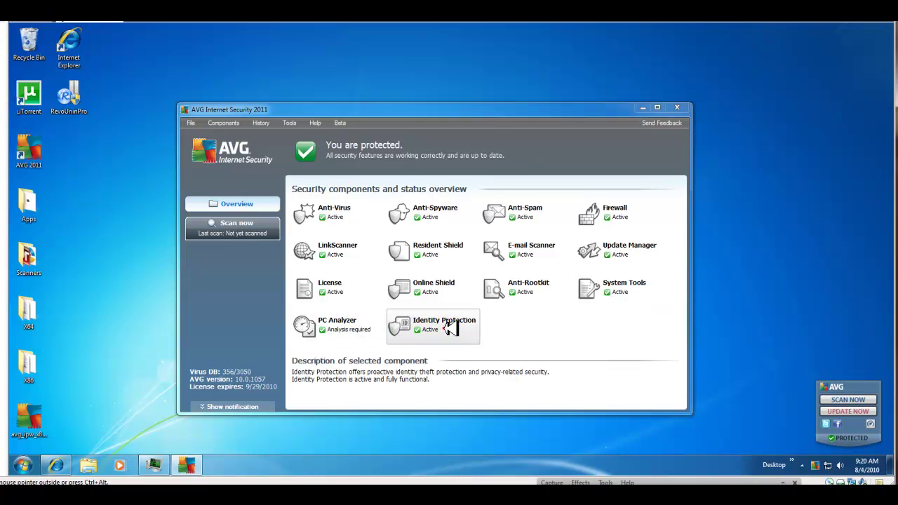
pyautogui.doubleClick(449, 327)
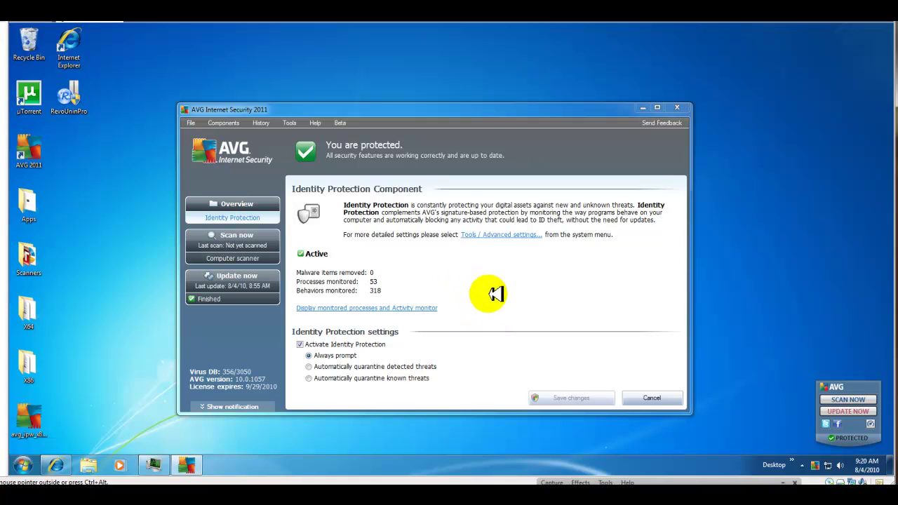
pyautogui.click(652, 398)
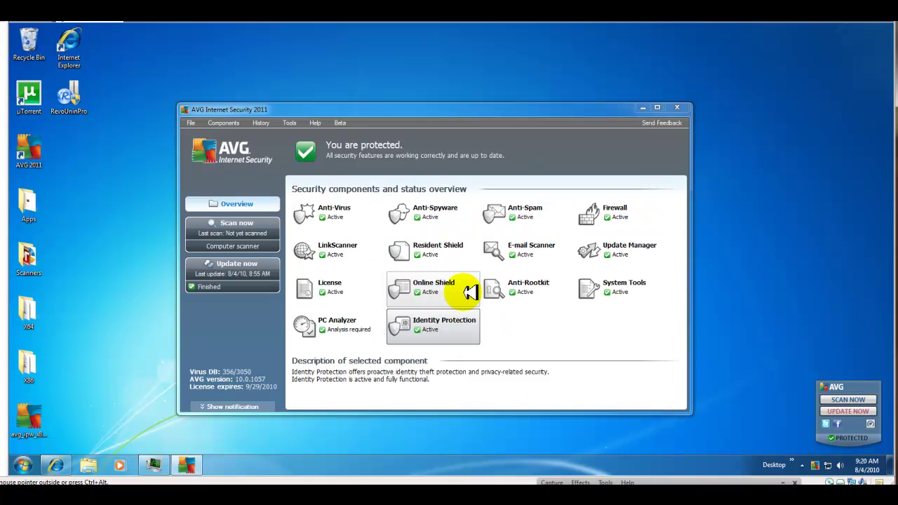
# Step: Select Identity Protection and shift the AVG window slightly to the right
pyautogui.click(478, 332)
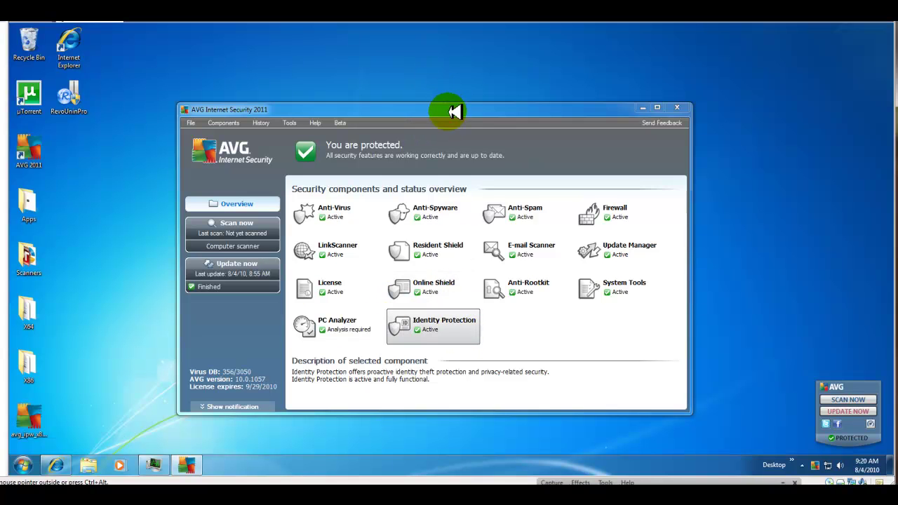
pyautogui.moveTo(454, 111)
pyautogui.mouseDown()
pyautogui.moveTo(501, 111)
pyautogui.moveTo(468, 112)
pyautogui.mouseUp()
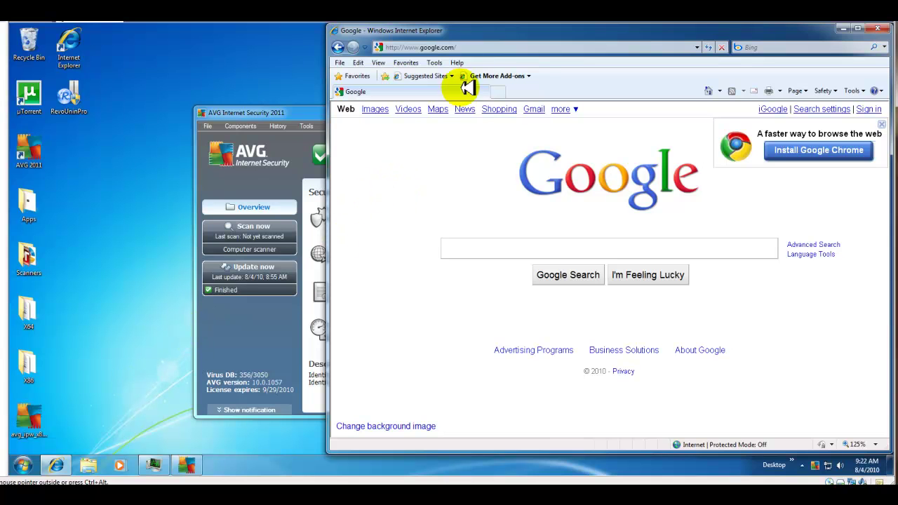
pyautogui.doubleClick(449, 48)
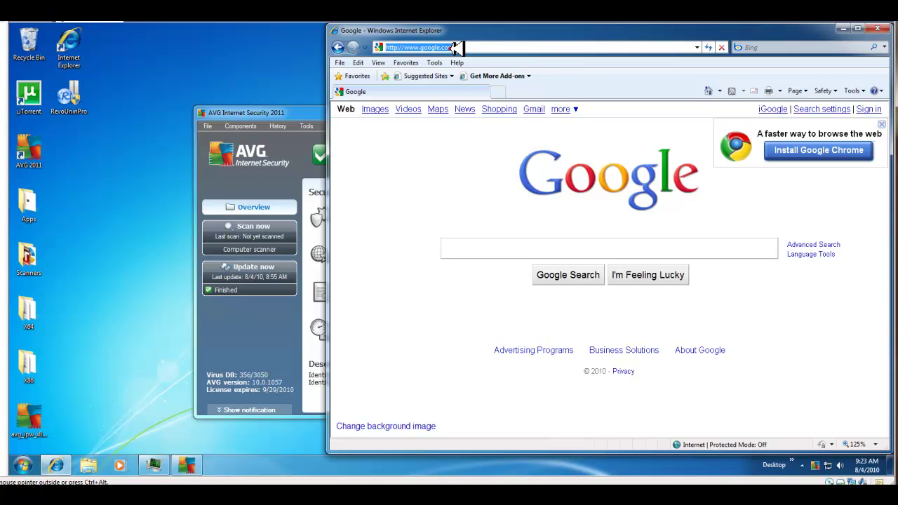
pyautogui.rightClick(453, 48)
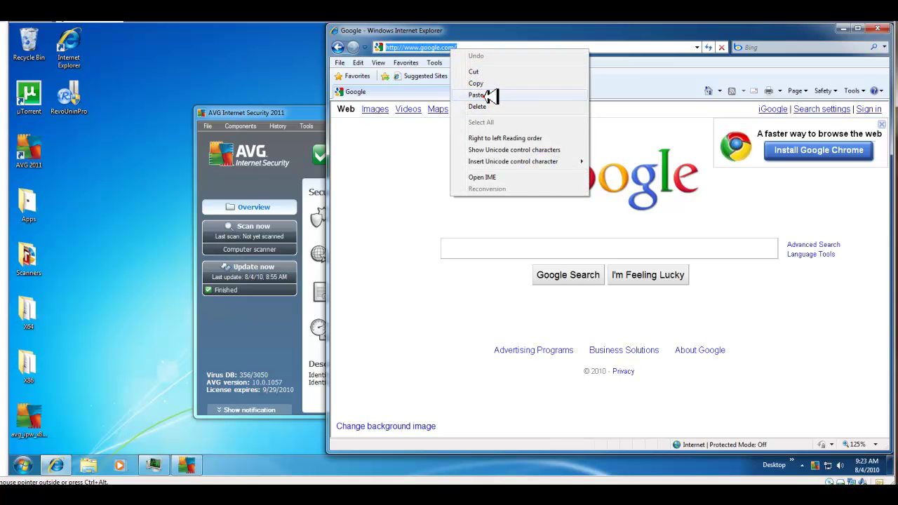
pyautogui.click(477, 95)
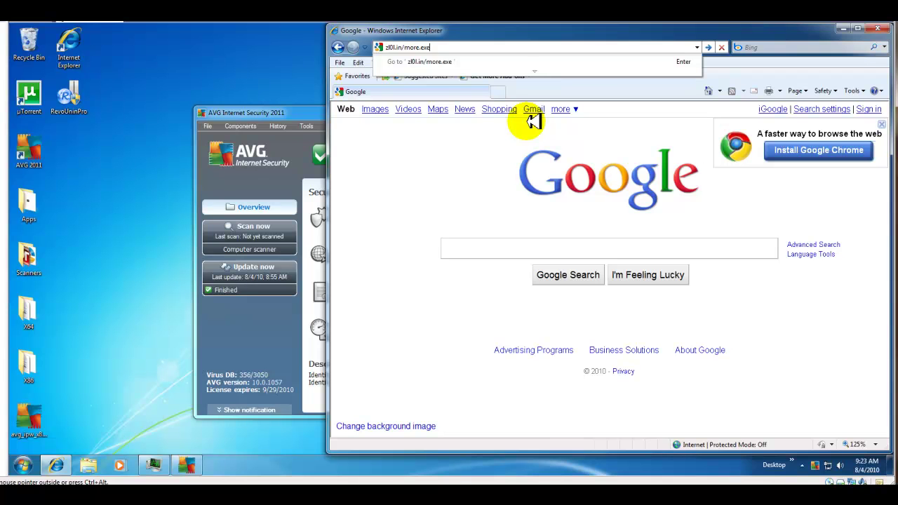
pyautogui.press('Return')
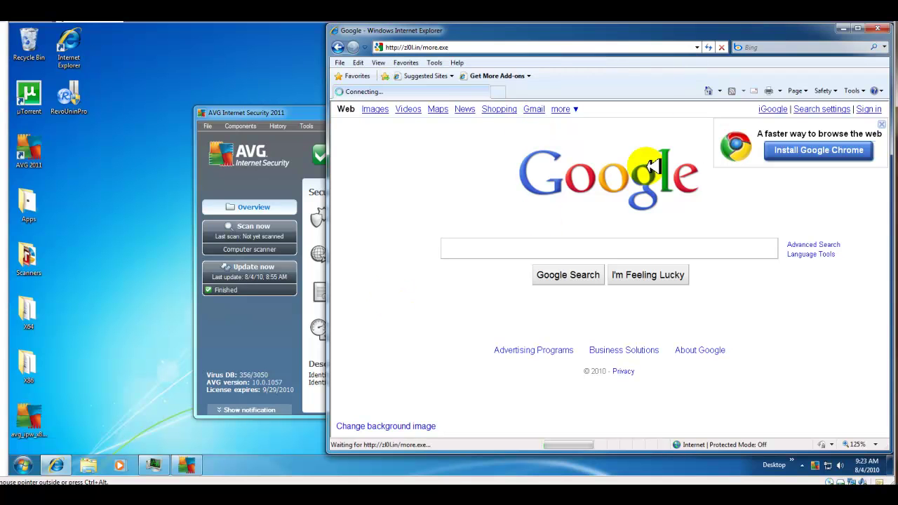
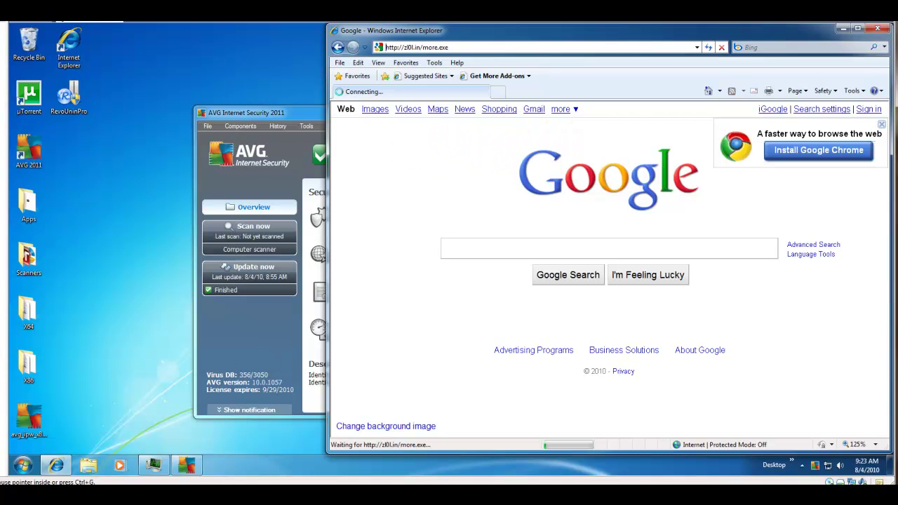
# Step: Select the next exploit-kit address in the malware list, then return to the VM browser
pyautogui.hotkey('alt', 'Tab')
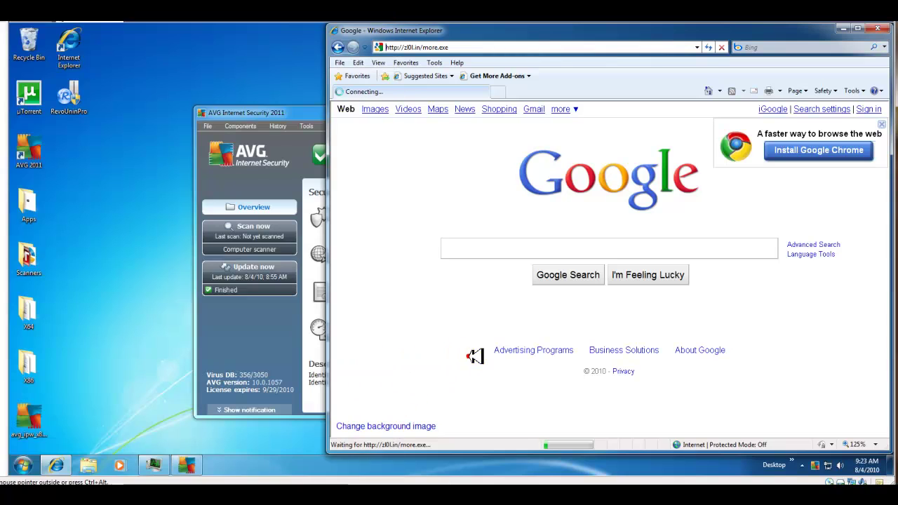
pyautogui.click(472, 357)
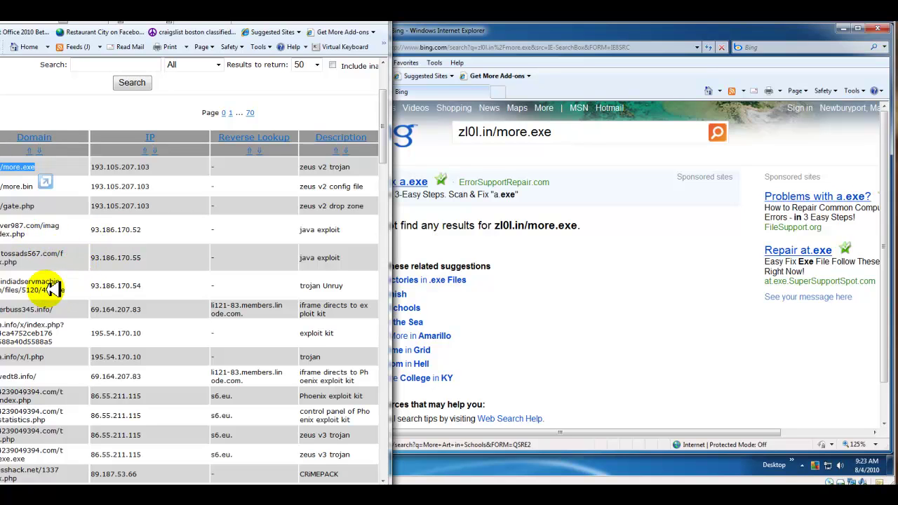
pyautogui.tripleClick(26, 334)
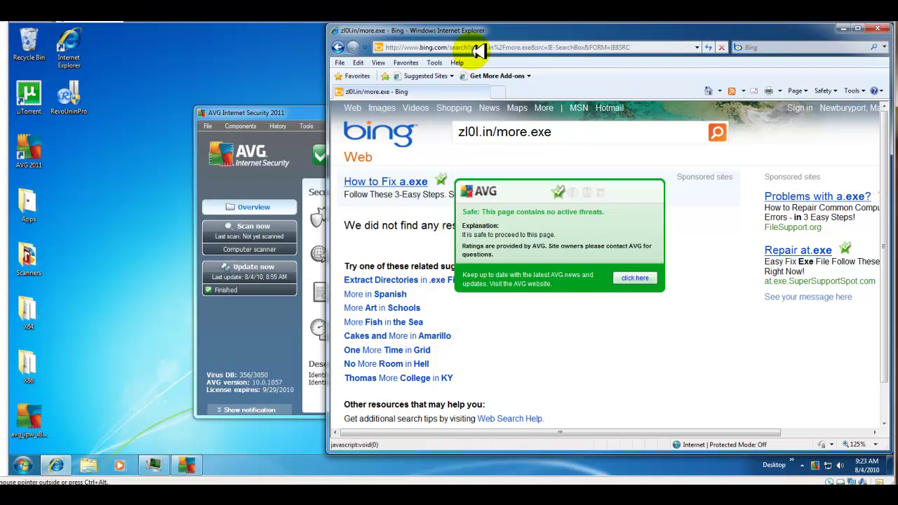
# Step: Copy the Bing no-results page address for zl0l.in/more.exe, reload it, and bring back the malware list
pyautogui.rightClick(483, 47)
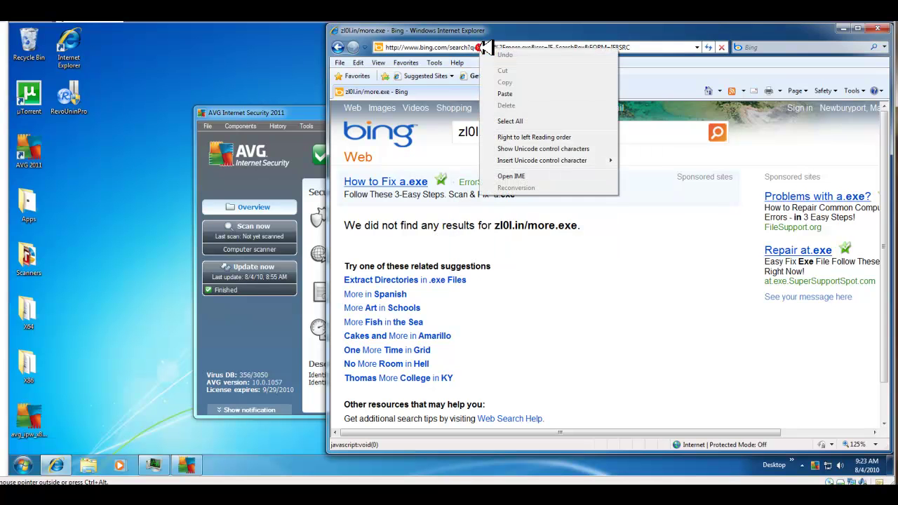
pyautogui.click(449, 48)
pyautogui.click(450, 49)
pyautogui.rightClick(450, 48)
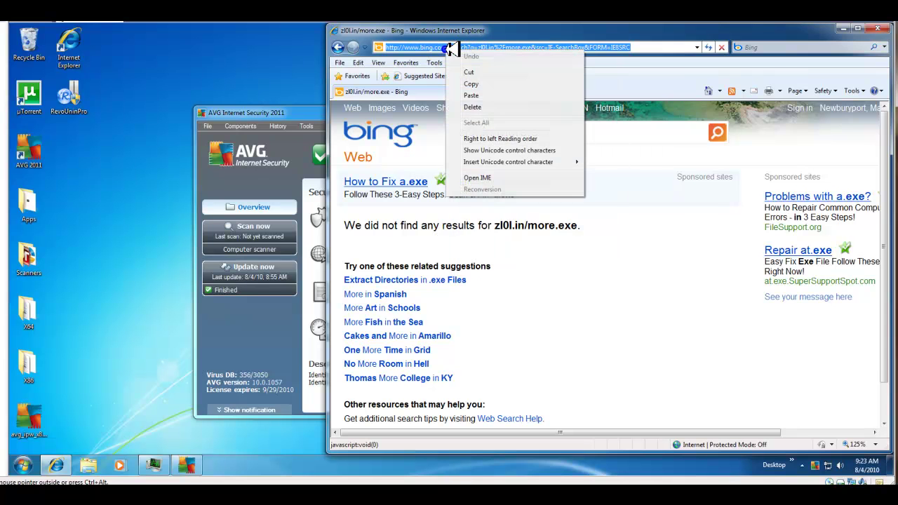
pyautogui.click(495, 84)
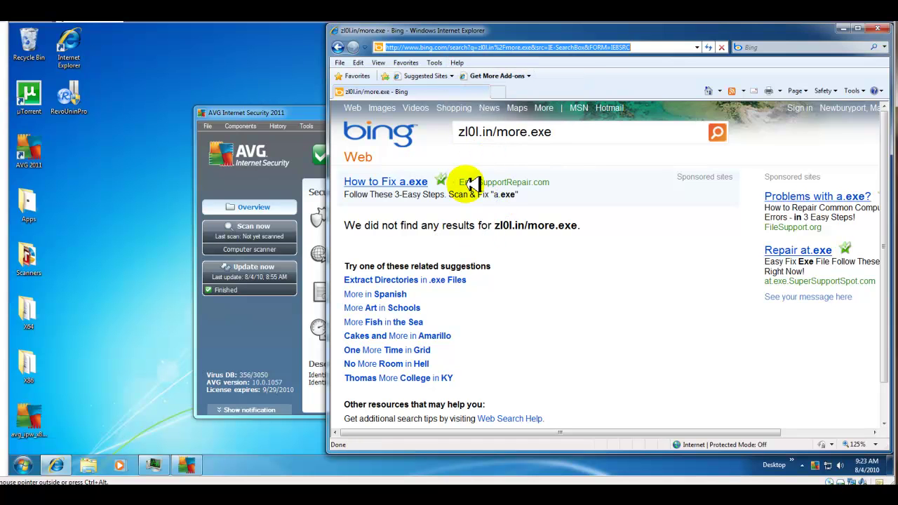
pyautogui.moveTo(444, 184)
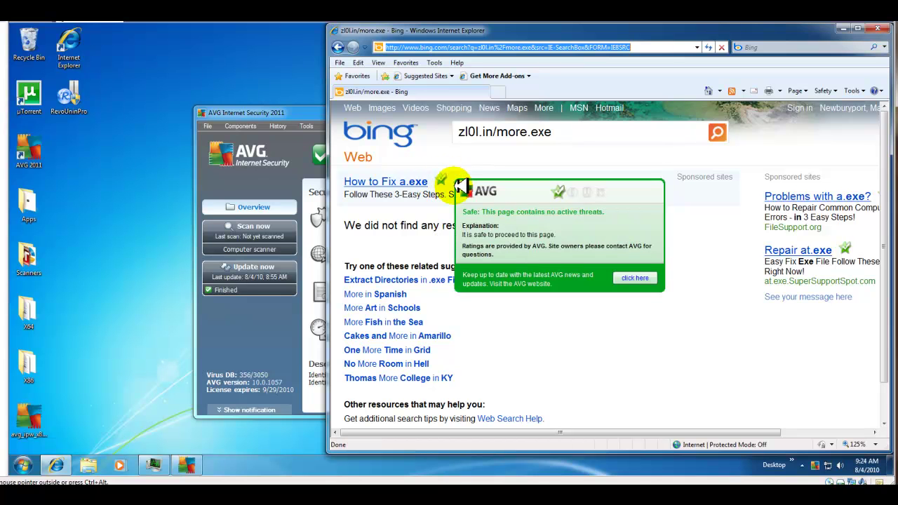
pyautogui.press('Return')
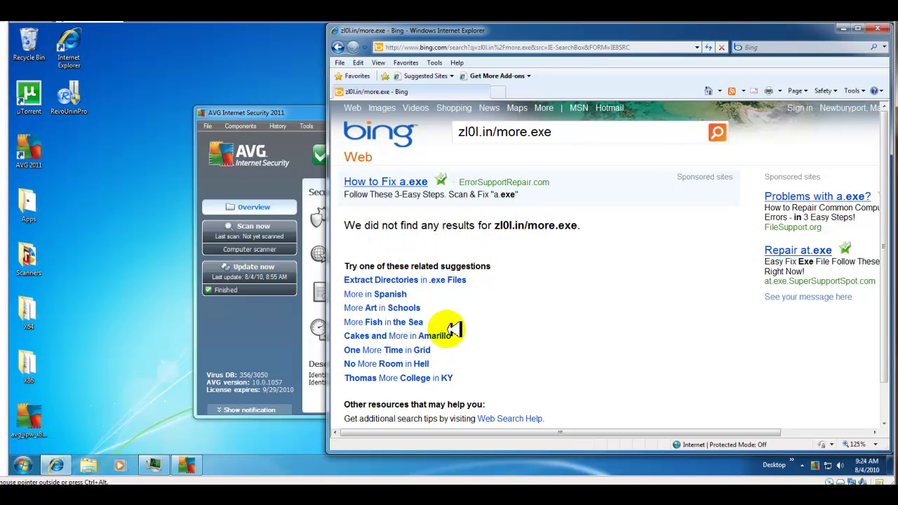
pyautogui.hotkey('alt', 'Tab')
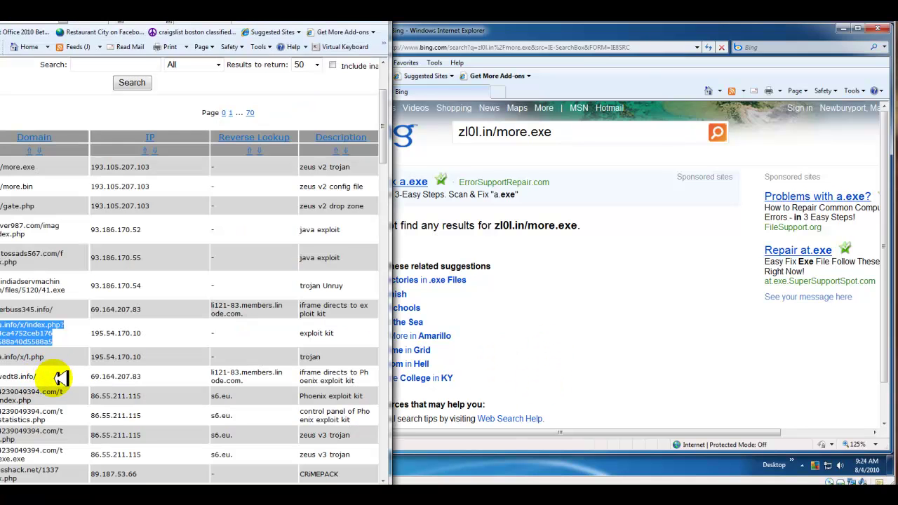
# Step: Scroll down the list, copy the 195.54.170.10 exploit-kit index.php address, and go back to the VM browser
pyautogui.scroll(-3, 60, 381)
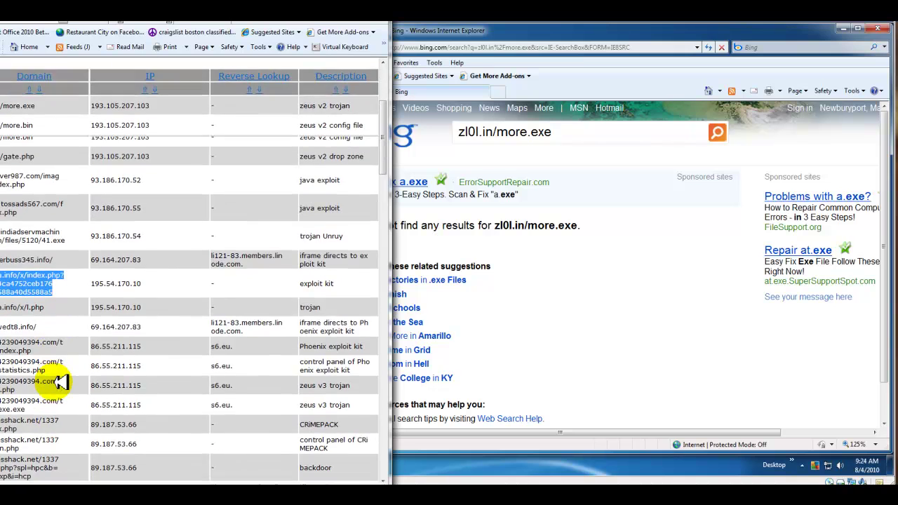
pyautogui.scroll(-3, 60, 381)
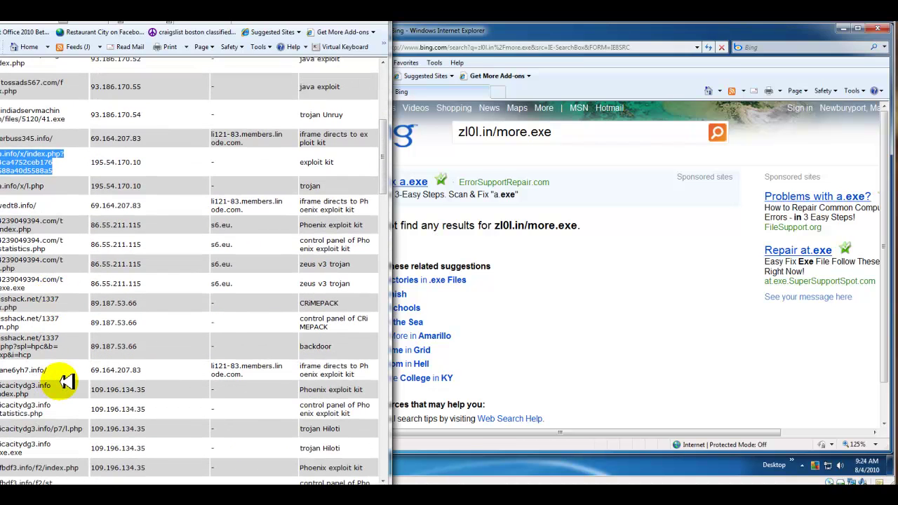
pyautogui.scroll(-2, 74, 370)
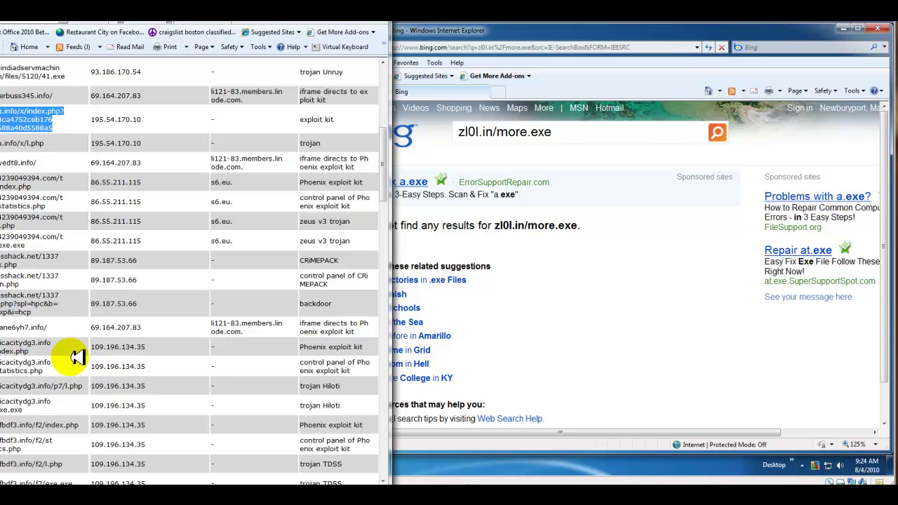
pyautogui.scroll(-2, 76, 358)
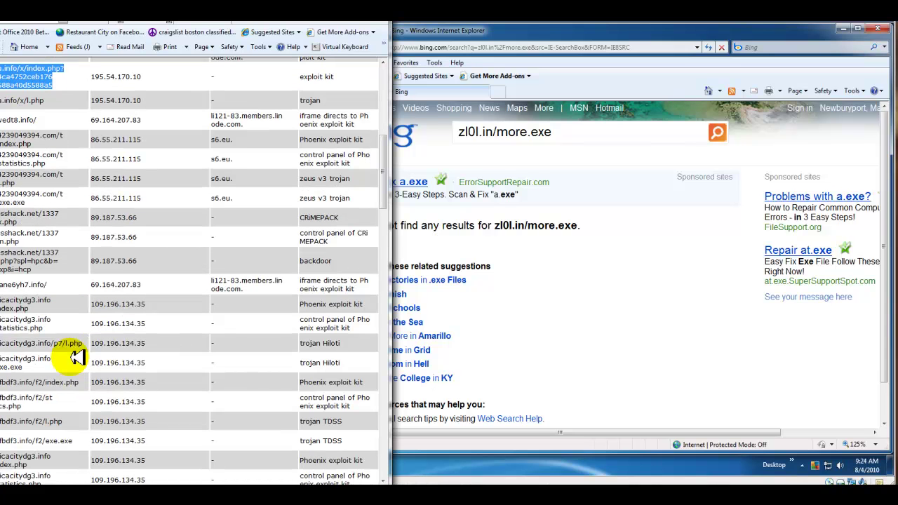
pyautogui.scroll(-2, 75, 358)
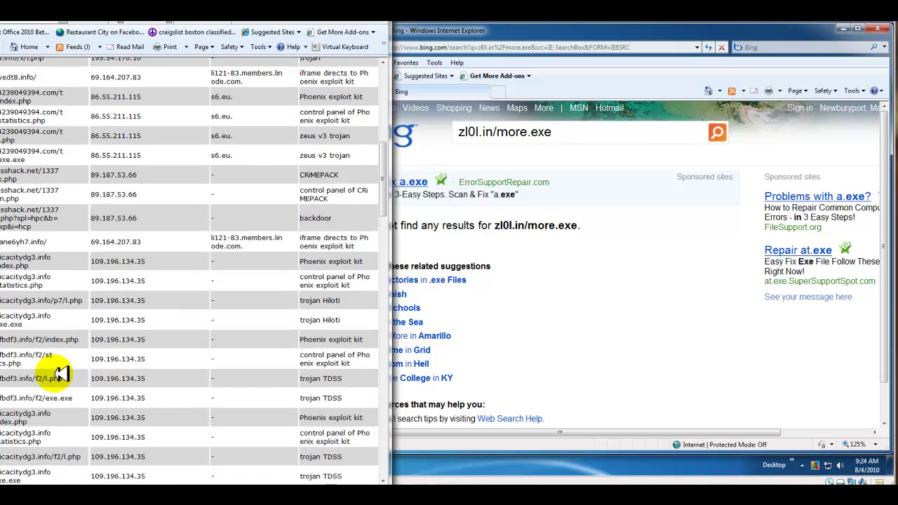
pyautogui.scroll(-2, 70, 375)
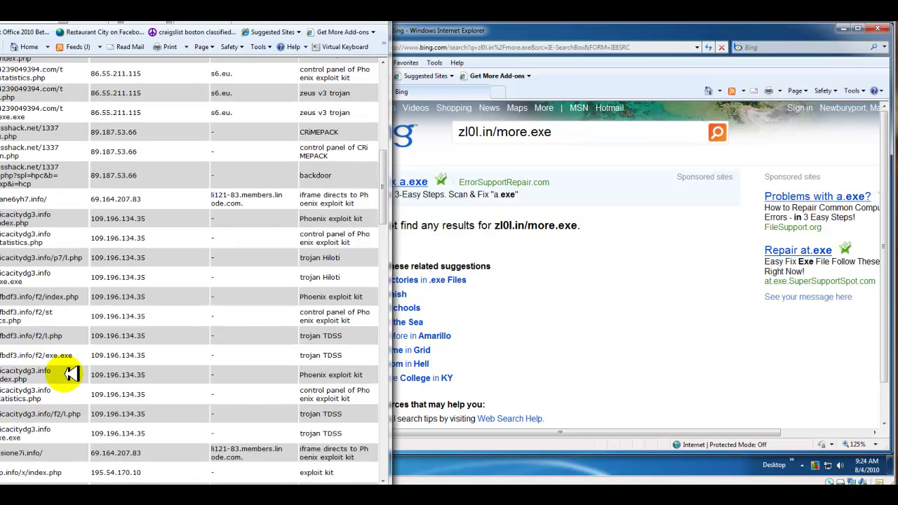
pyautogui.scroll(-2, 71, 374)
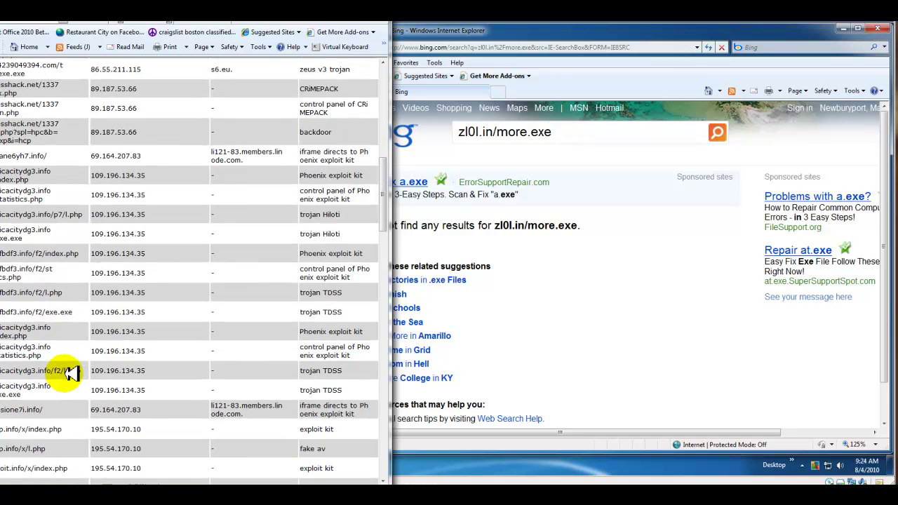
pyautogui.scroll(-2, 72, 372)
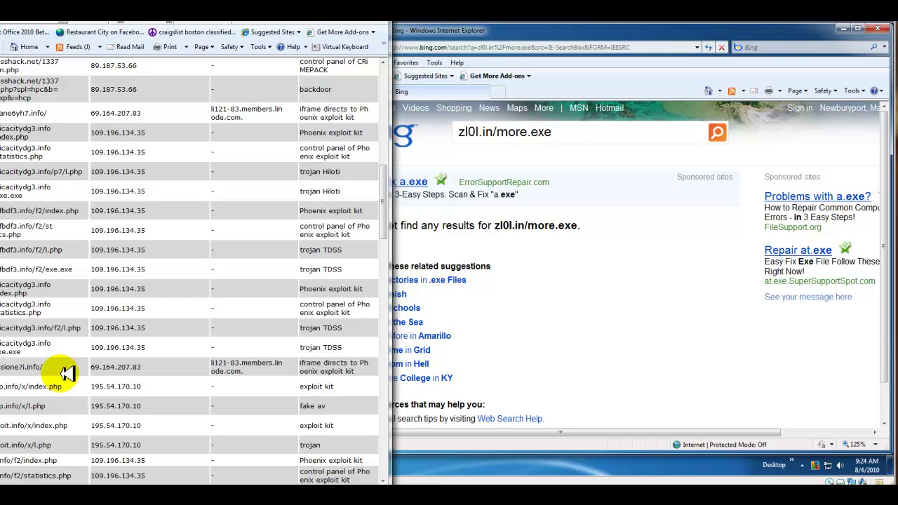
pyautogui.doubleClick(60, 386)
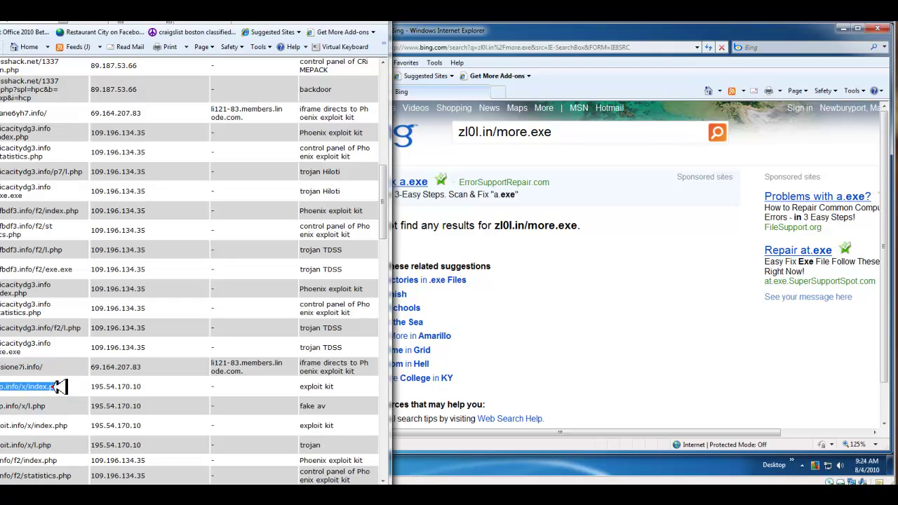
pyautogui.rightClick(59, 386)
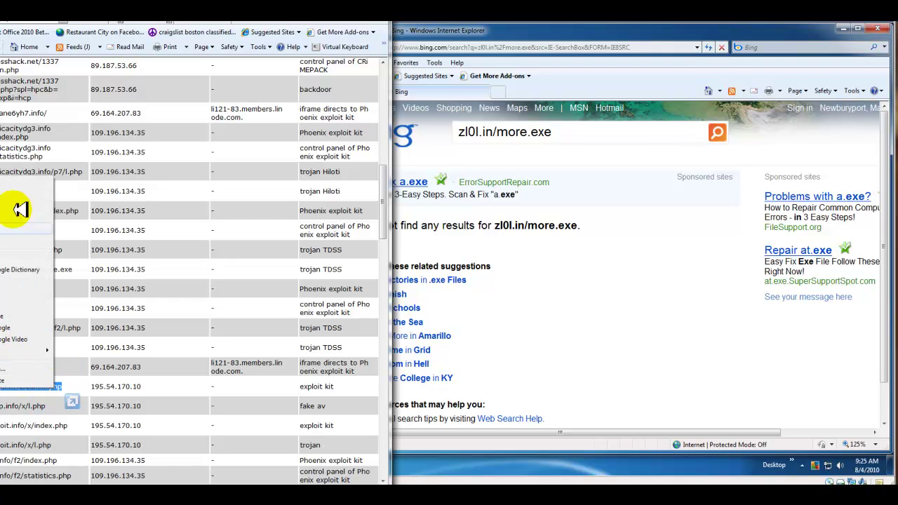
pyautogui.click(19, 202)
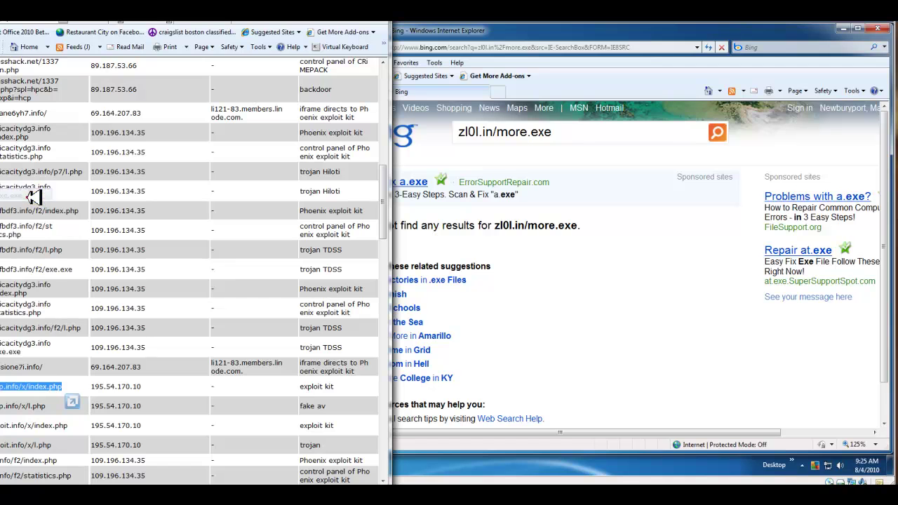
pyautogui.click(463, 45)
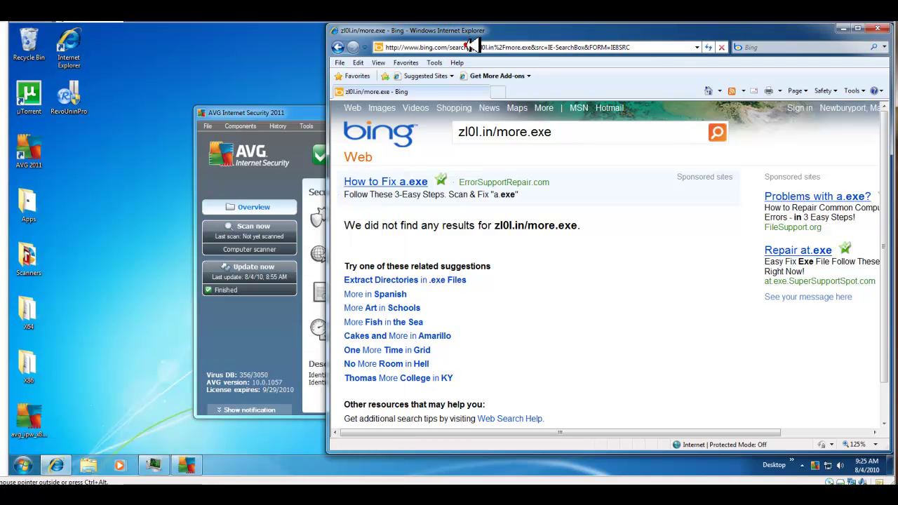
# Step: Paste the homcp.info/x/index.php address into Internet Explorer's address bar and load it
pyautogui.click(471, 44)
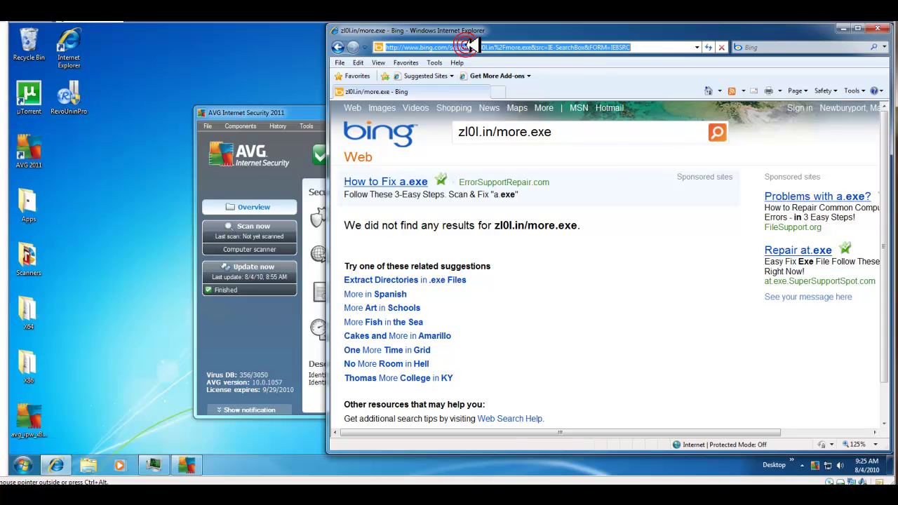
pyautogui.rightClick(466, 45)
pyautogui.click(491, 91)
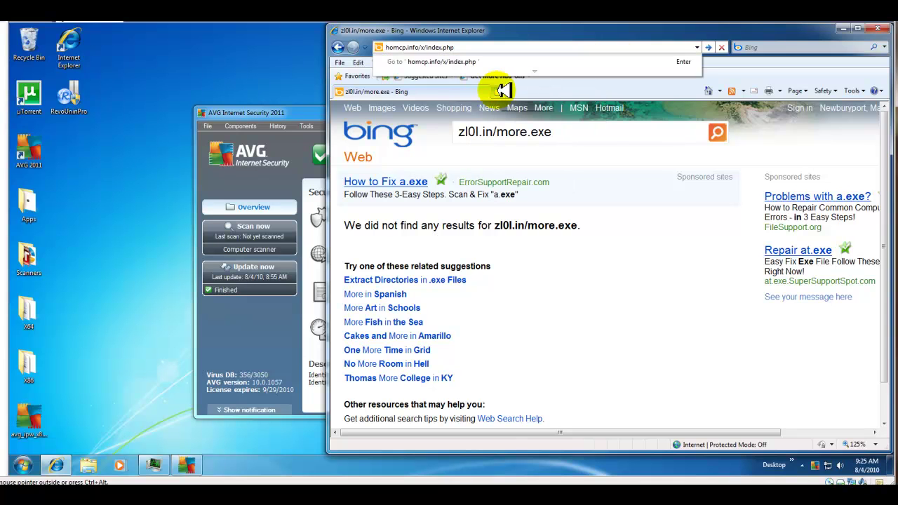
pyautogui.press('Return')
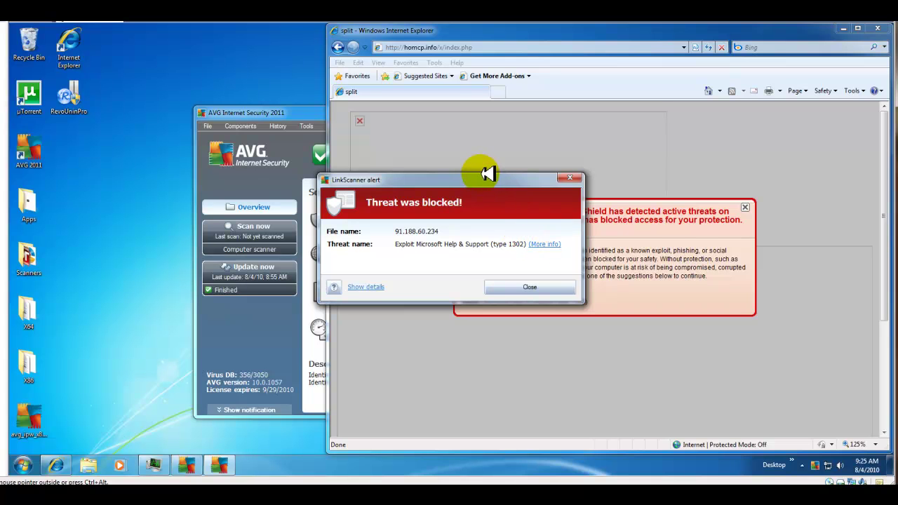
# Step: Close the LinkScanner threat-blocked alert and the AVG Surf-Shield danger warning
pyautogui.moveTo(488, 174); pyautogui.dragTo(465, 259)
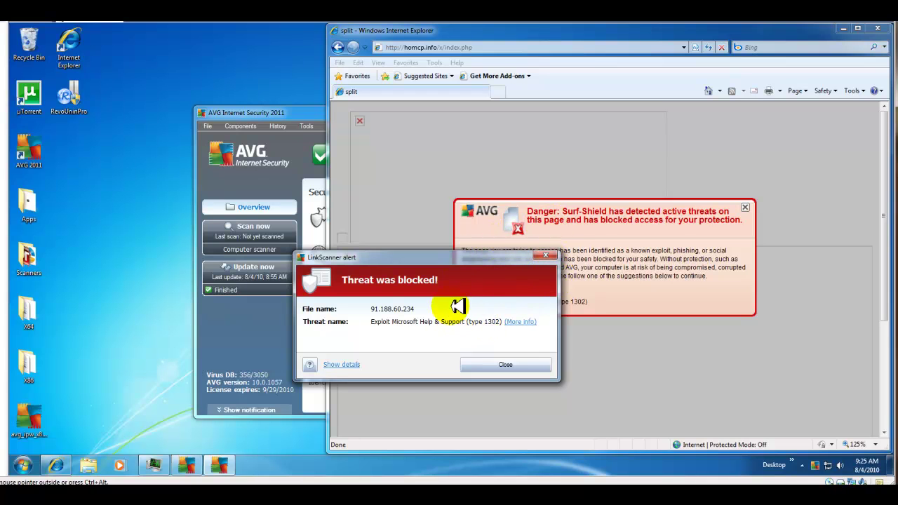
pyautogui.click(507, 366)
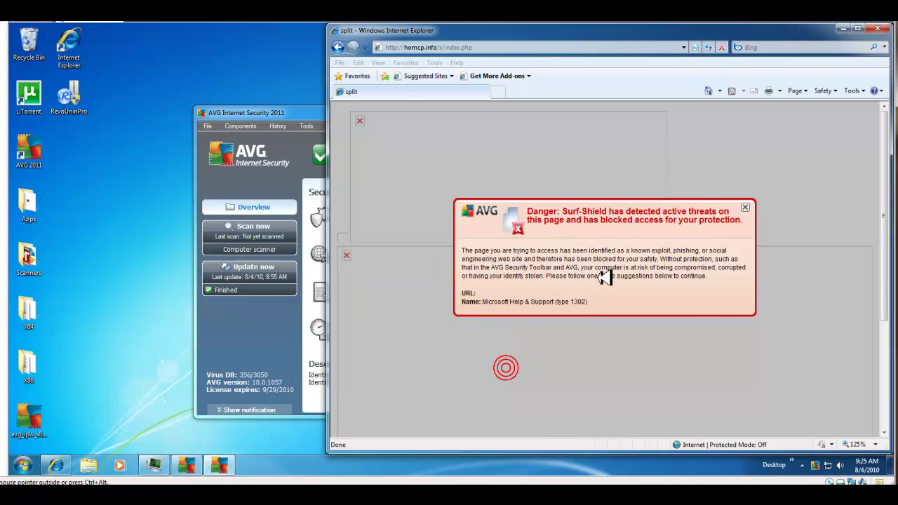
pyautogui.click(749, 205)
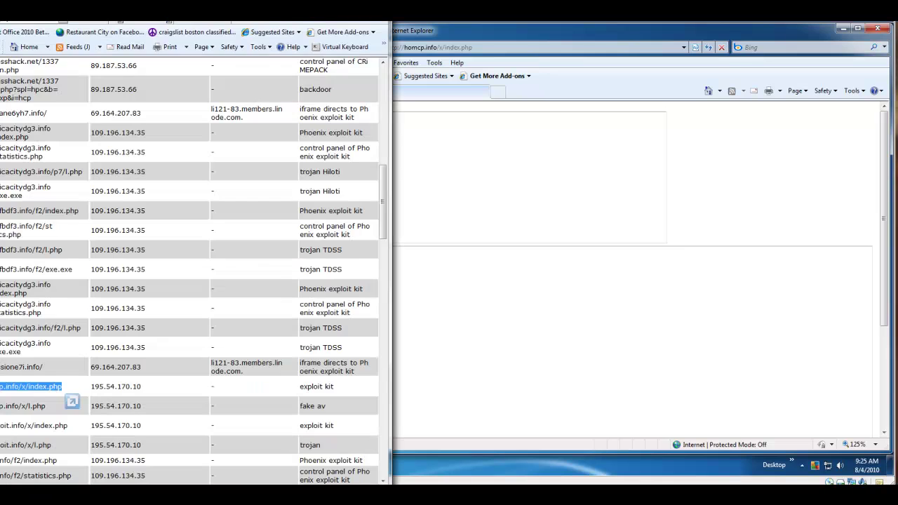
# Step: Copy the fake av l.php address at 195.54.170.10 and return to the VM browser
pyautogui.scroll(-1, 68, 401)
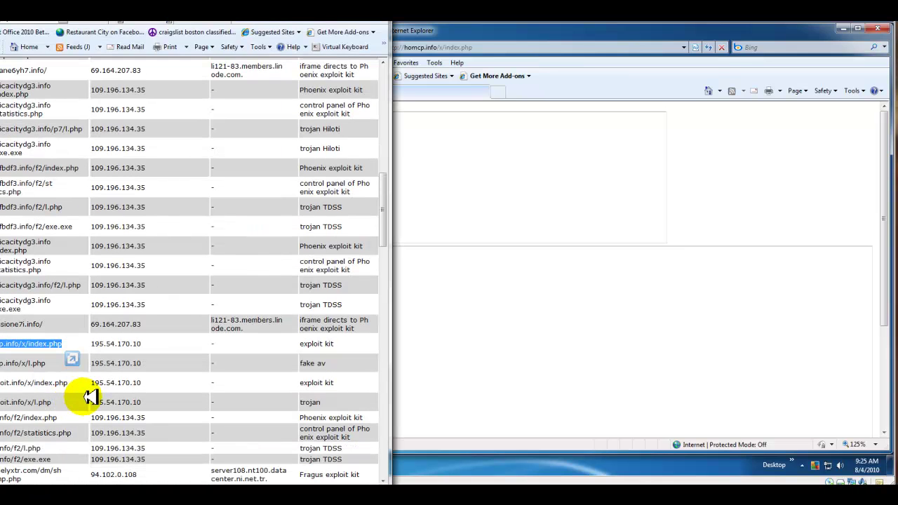
pyautogui.doubleClick(27, 361)
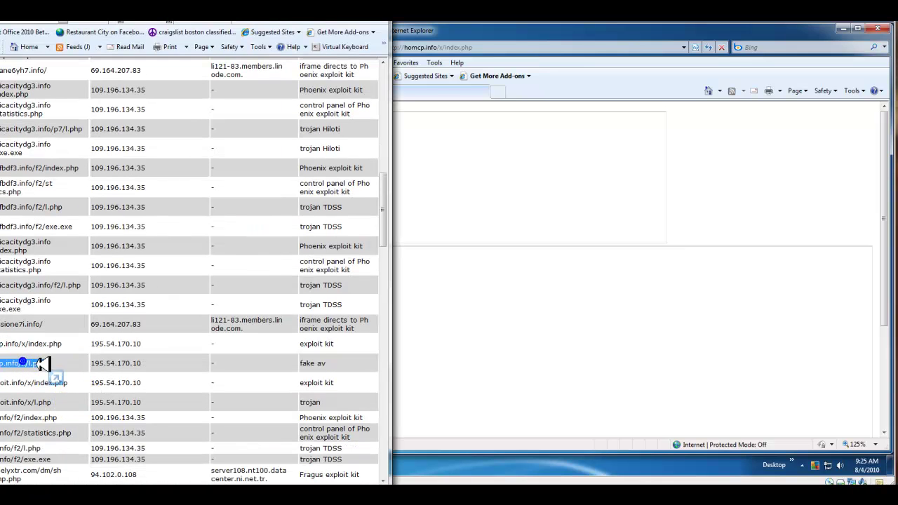
pyautogui.rightClick(42, 363)
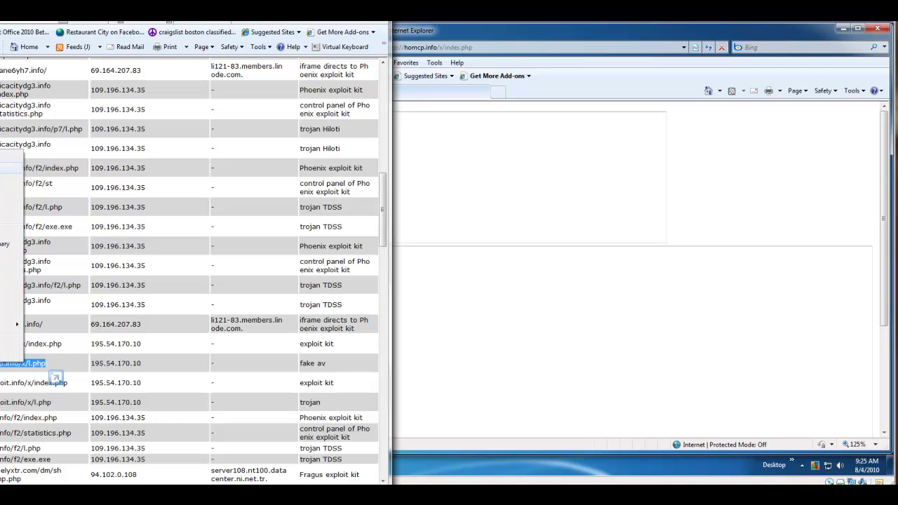
pyautogui.press('Escape')
pyautogui.hotkey('alt', 'F4')
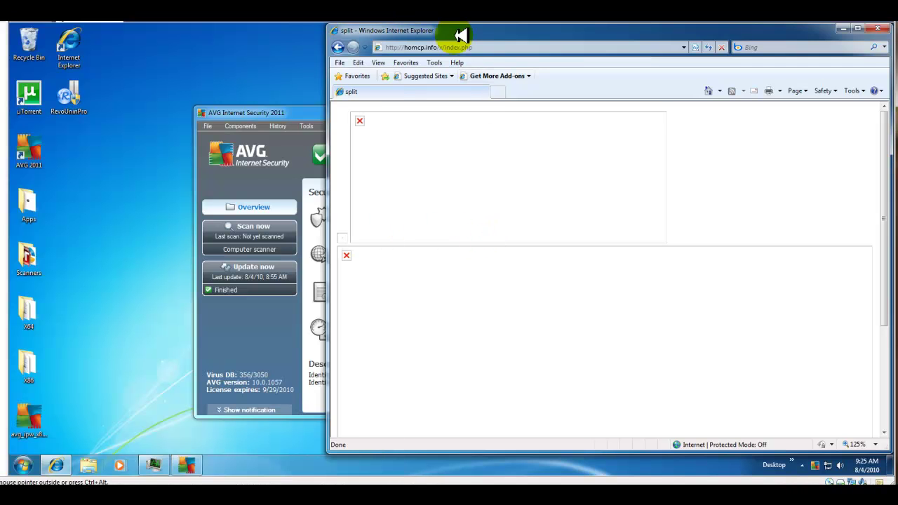
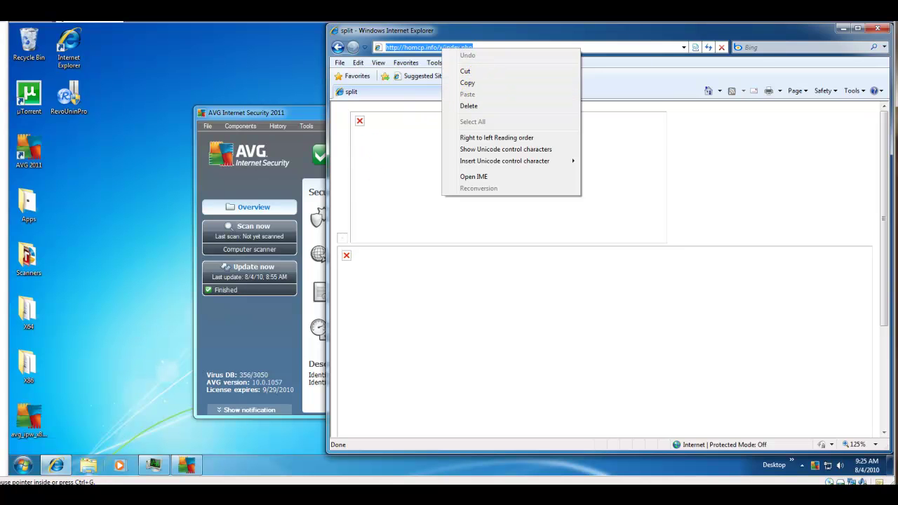
pyautogui.hotkey('alt', 'Tab')
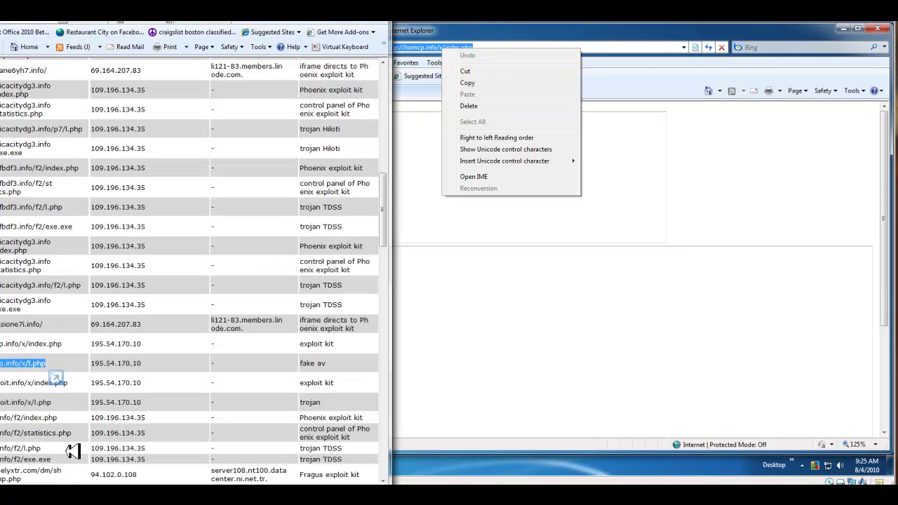
pyautogui.rightClick(14, 362)
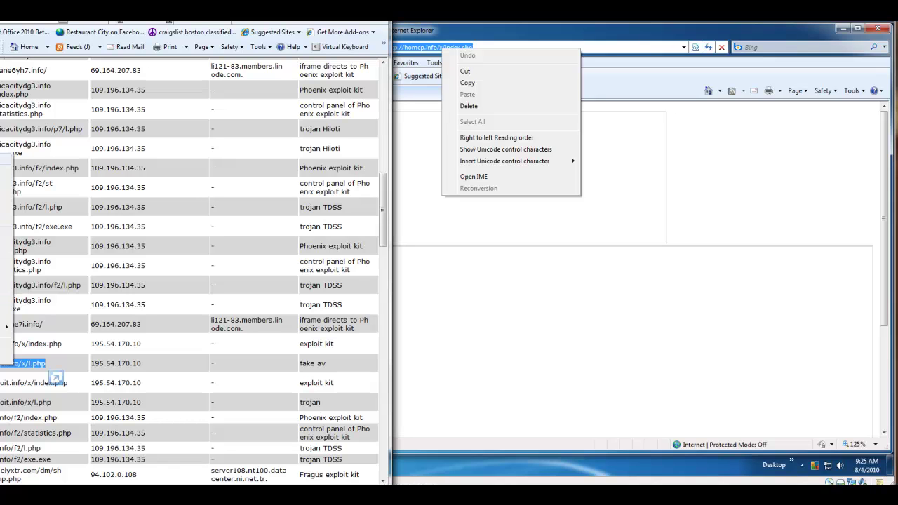
pyautogui.press('Escape')
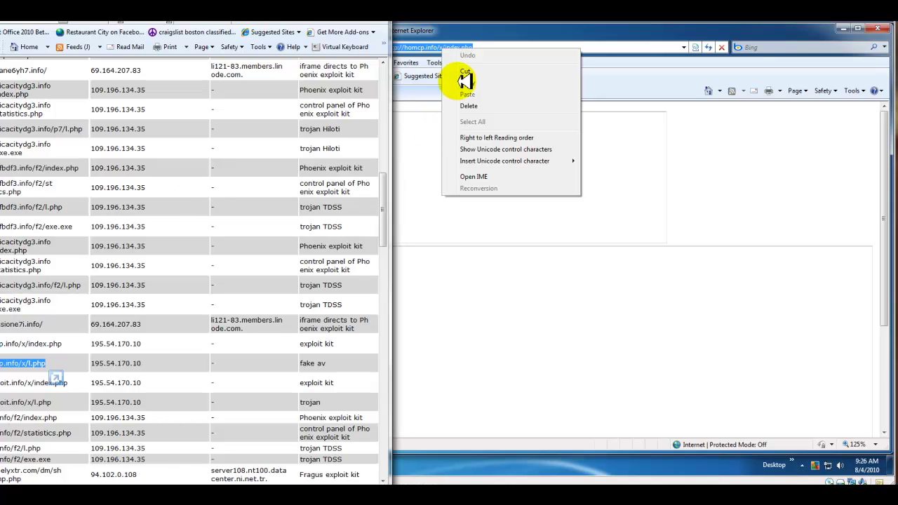
pyautogui.click(440, 53)
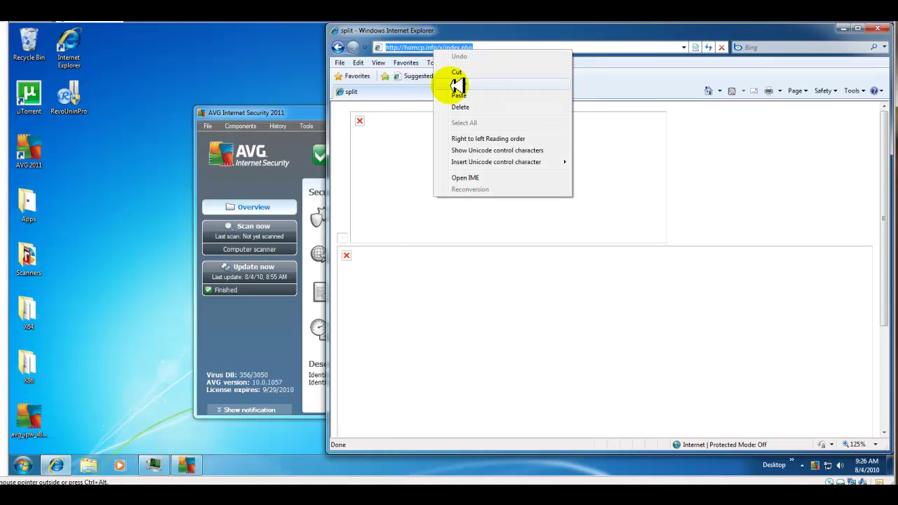
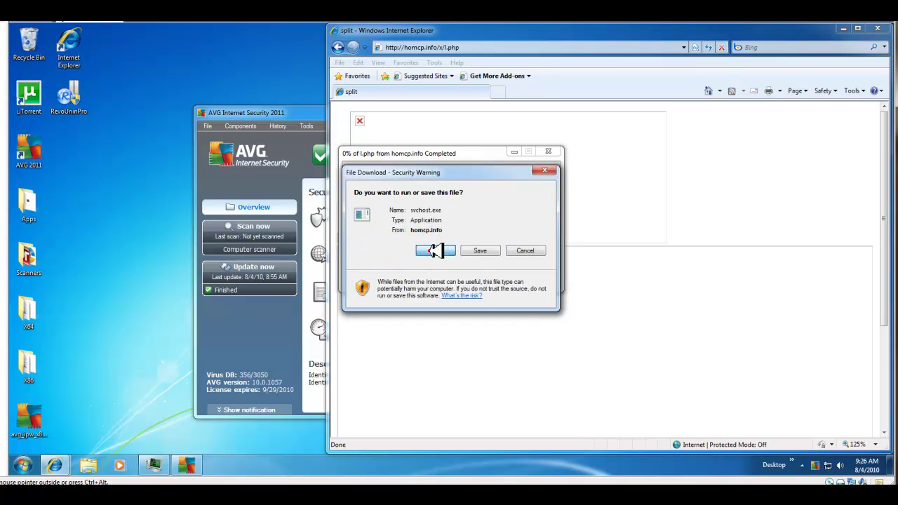
# Step: Run svchost.exe from homcp.info in the File Download security warning instead of saving it
pyautogui.click(435, 250)
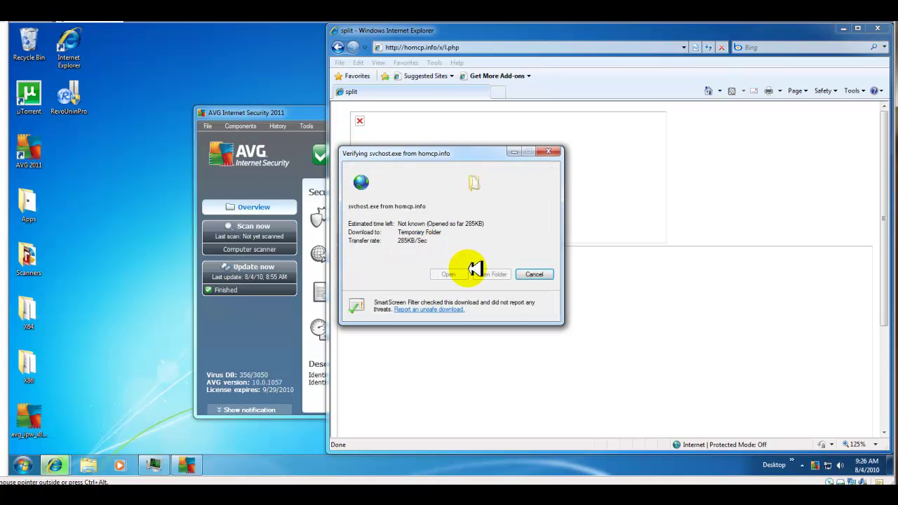
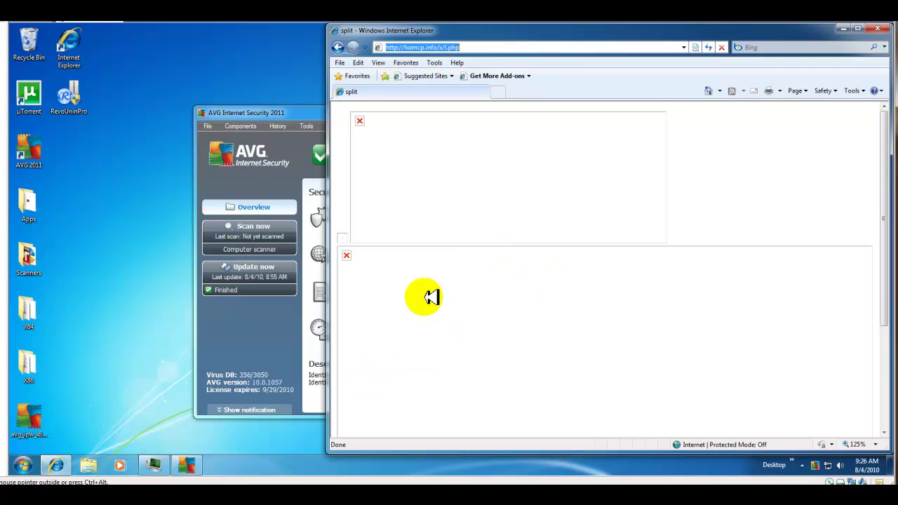
# Step: Switch to the malware URL list and copy the selected exploit-kit index.php address
pyautogui.click(171, 287)
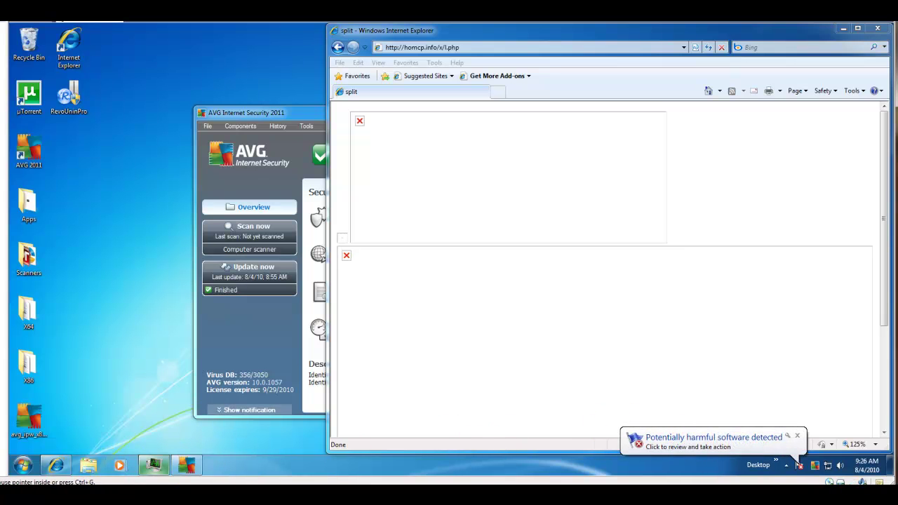
pyautogui.moveTo(154, 464)
pyautogui.hotkey('alt', 'Tab')
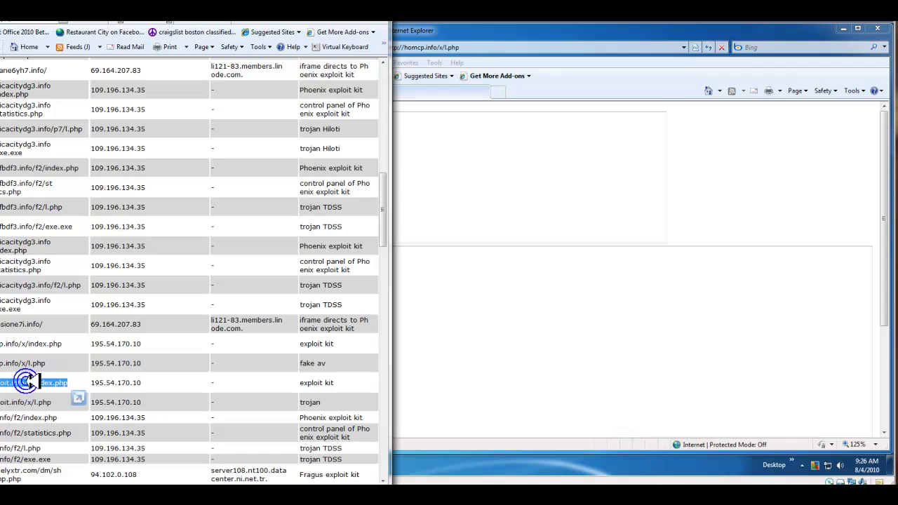
pyautogui.rightClick(31, 382)
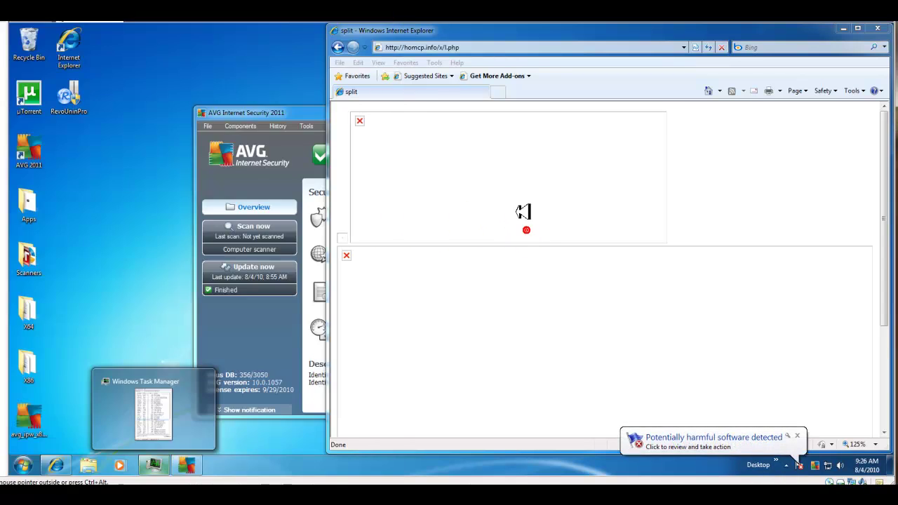
# Step: Paste the copied exploit-kit URL into the test browser's address bar and load it
pyautogui.click(454, 47)
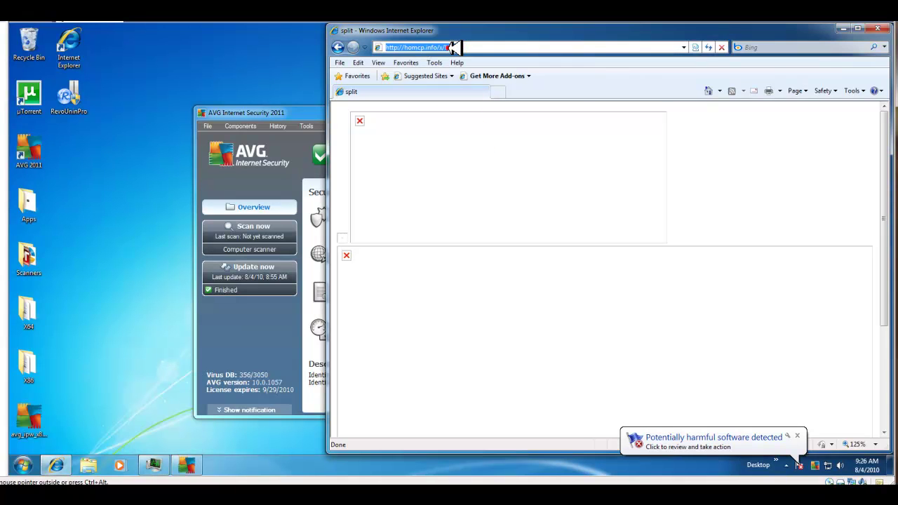
pyautogui.rightClick(451, 48)
pyautogui.click(484, 94)
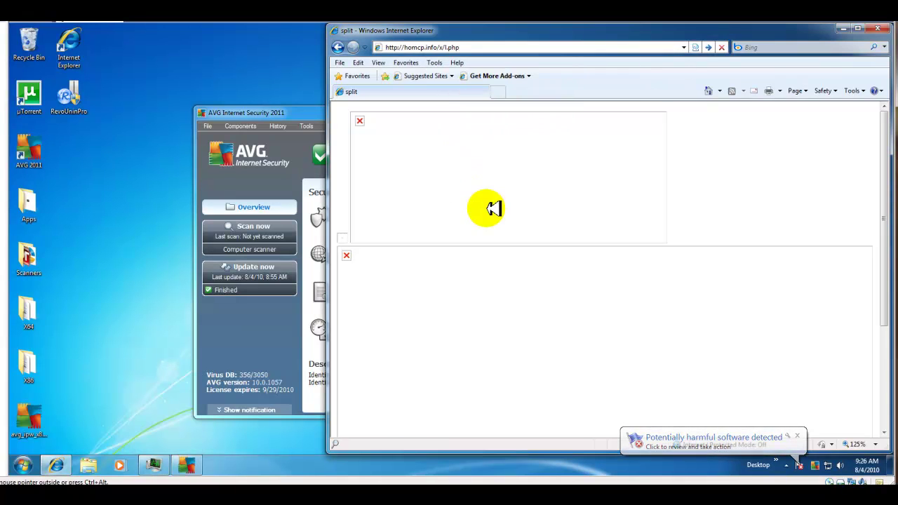
pyautogui.press('Return')
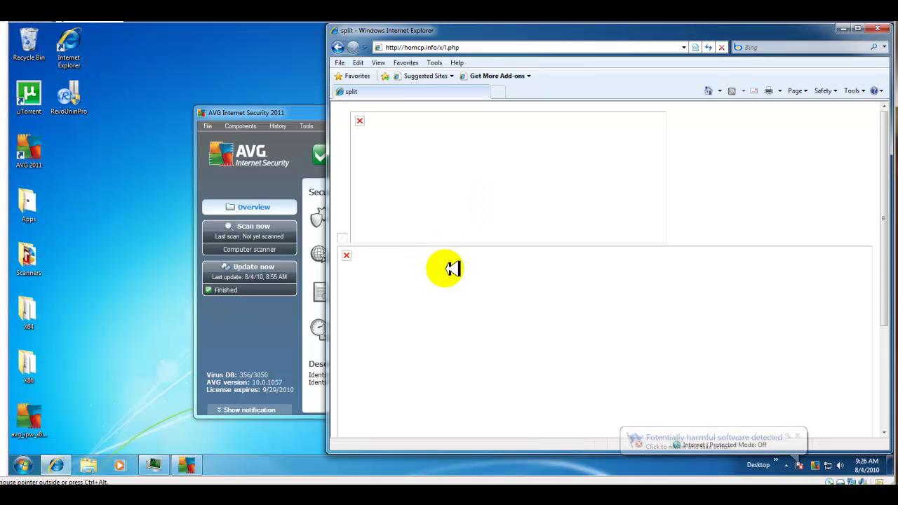
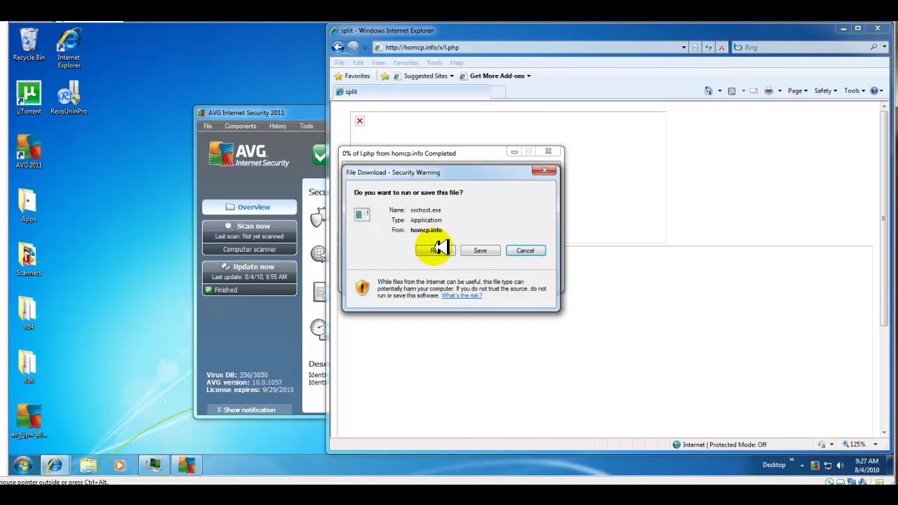
# Step: Run the downloaded svchost.exe from homcp.info so AVG flags it as potentially harmful software
pyautogui.click(436, 249)
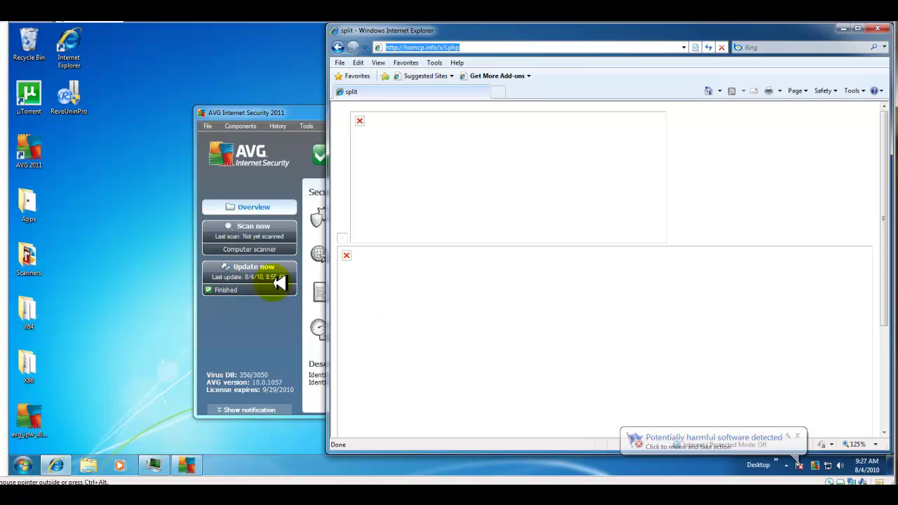
# Step: Launch an AVG Update now check, then bring Internet Explorer back in front
pyautogui.click(266, 269)
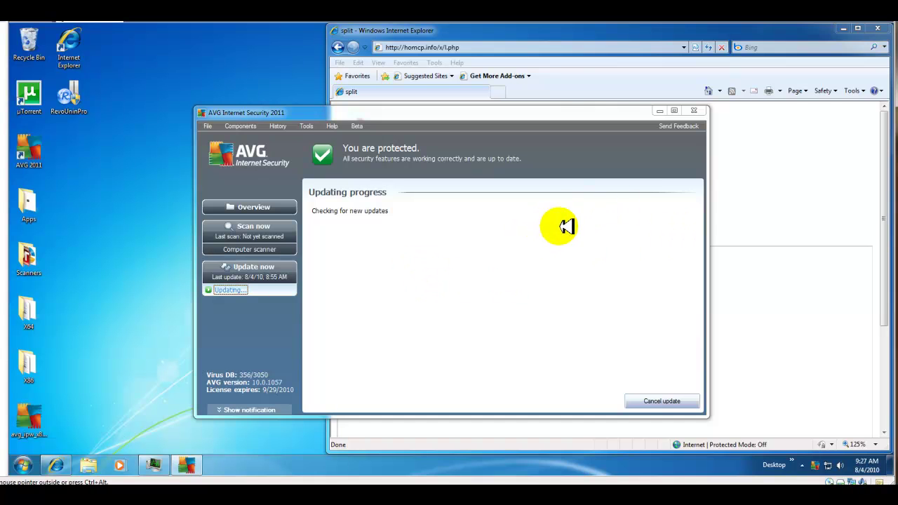
pyautogui.click(618, 33)
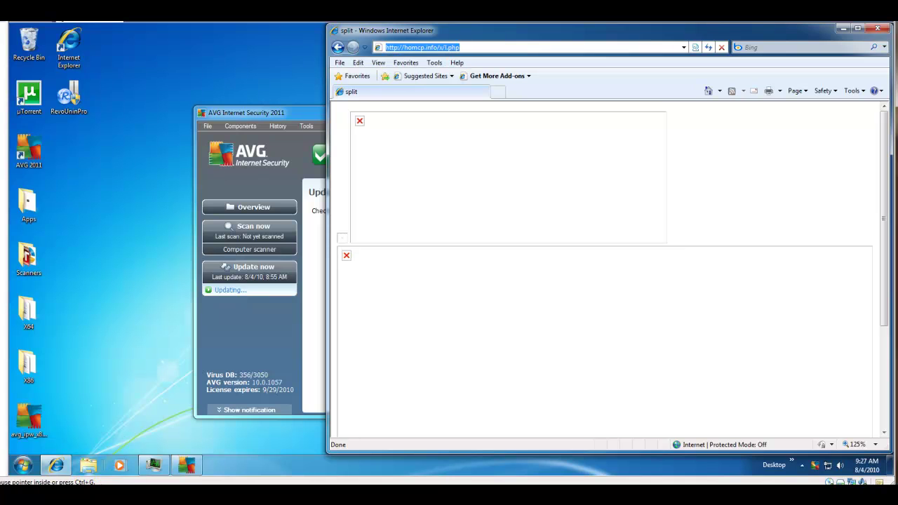
pyautogui.click(60, 463)
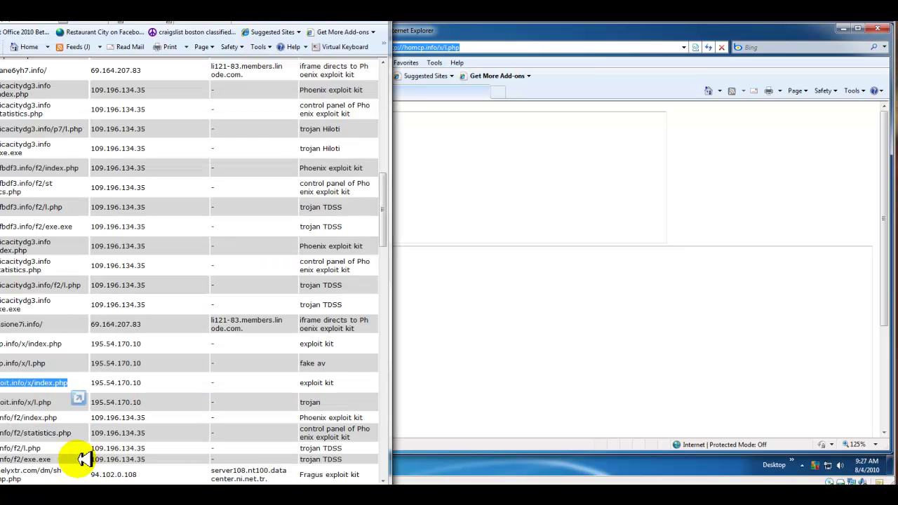
pyautogui.rightClick(45, 380)
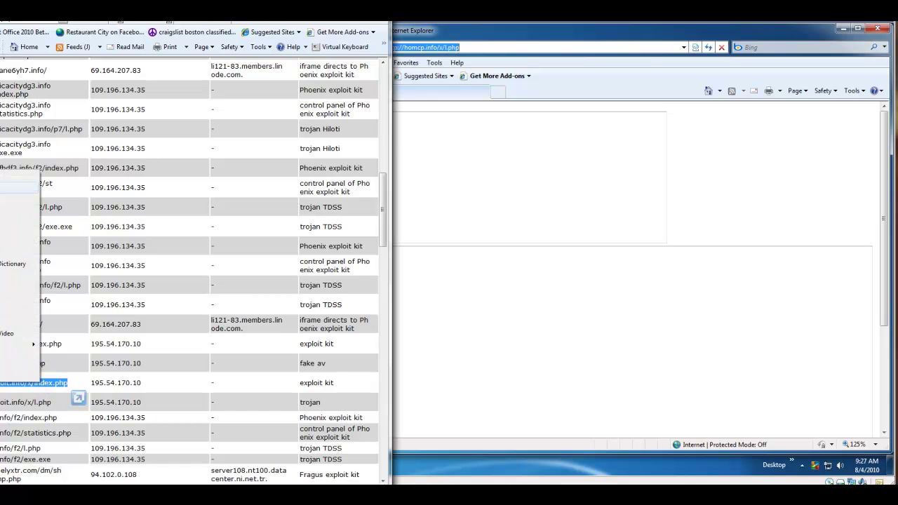
pyautogui.press('Escape')
pyautogui.click(452, 47)
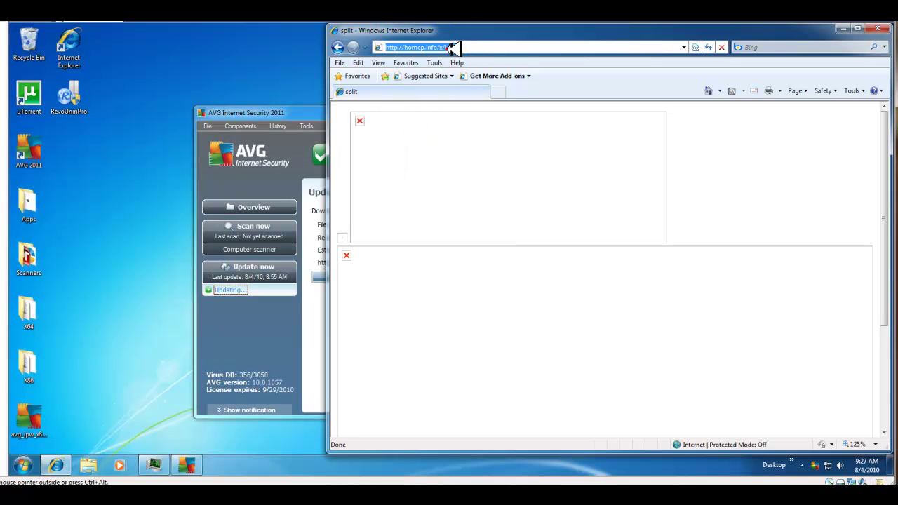
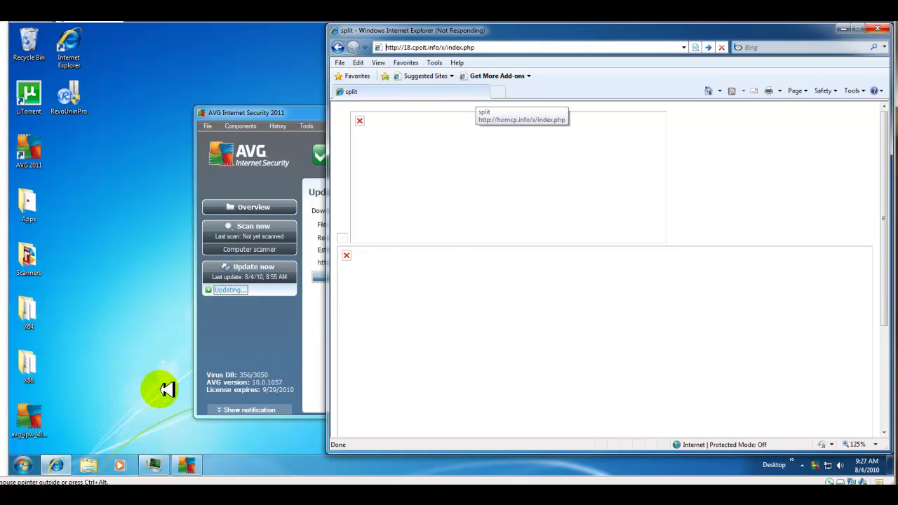
# Step: Bring up Task Manager, sort processes by CPU usage, then minimize it
pyautogui.click(155, 464)
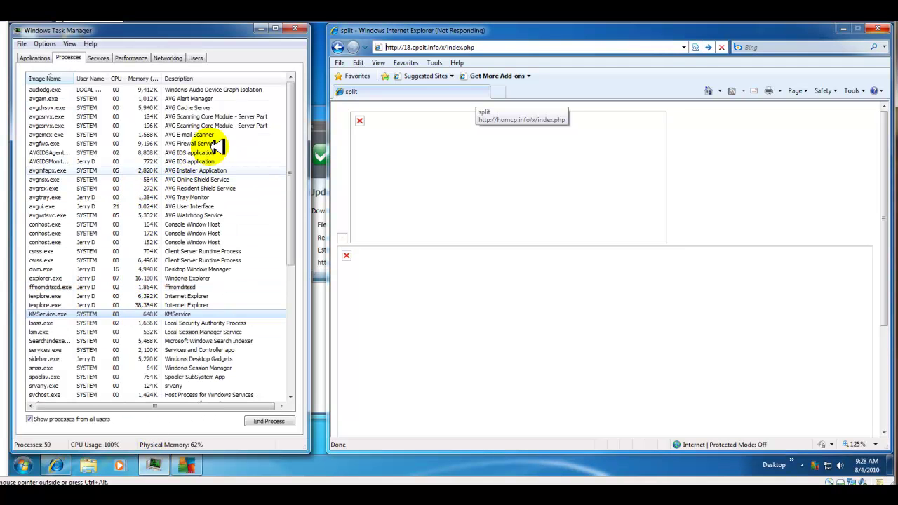
pyautogui.click(117, 79)
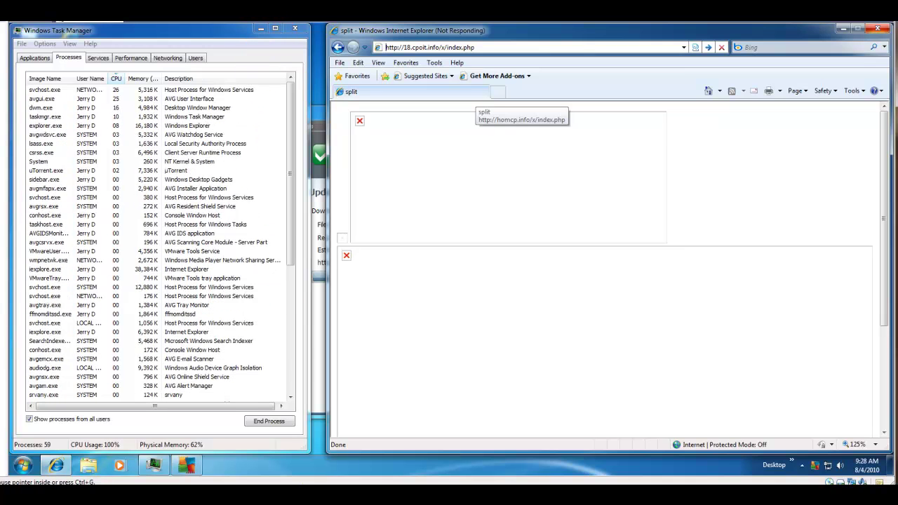
pyautogui.click(264, 31)
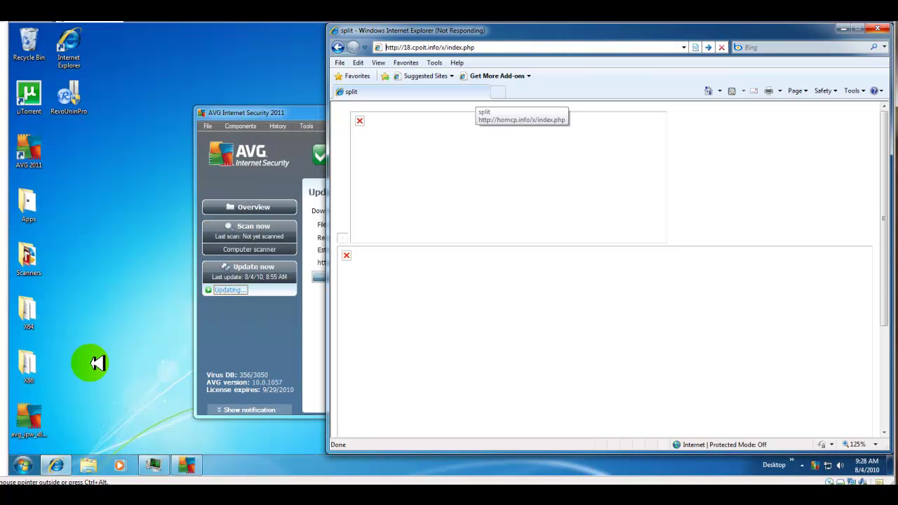
# Step: In the exploit URL list, select the Fragus exploit kit URL on elyxtr.com
pyautogui.hotkey('alt', 'Tab')
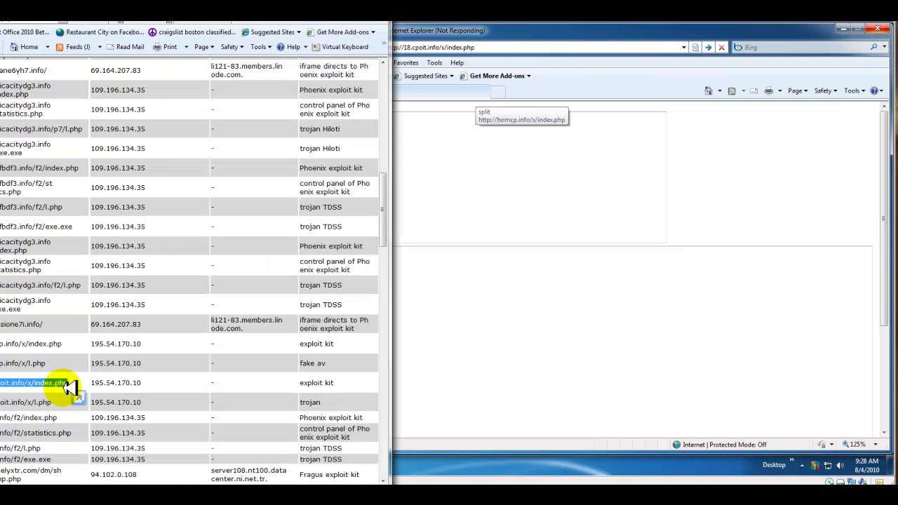
pyautogui.scroll(-3, 120, 392)
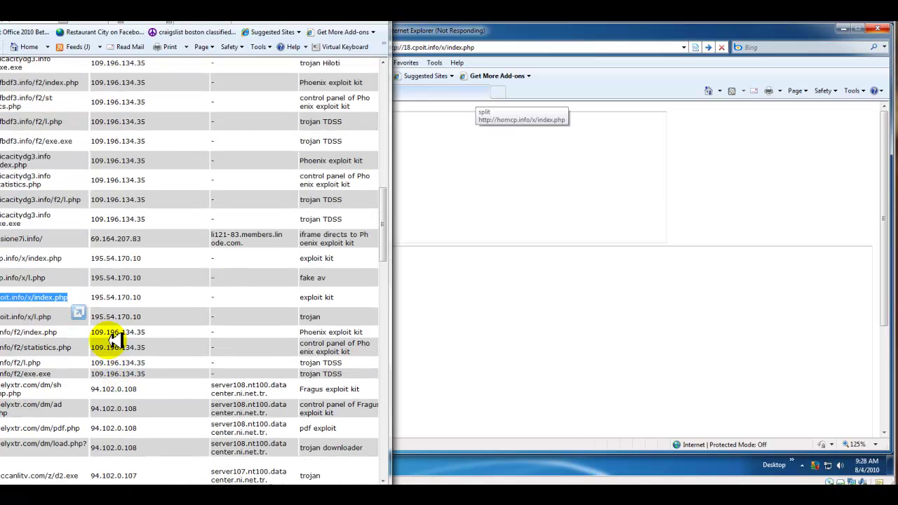
pyautogui.scroll(-2, 112, 334)
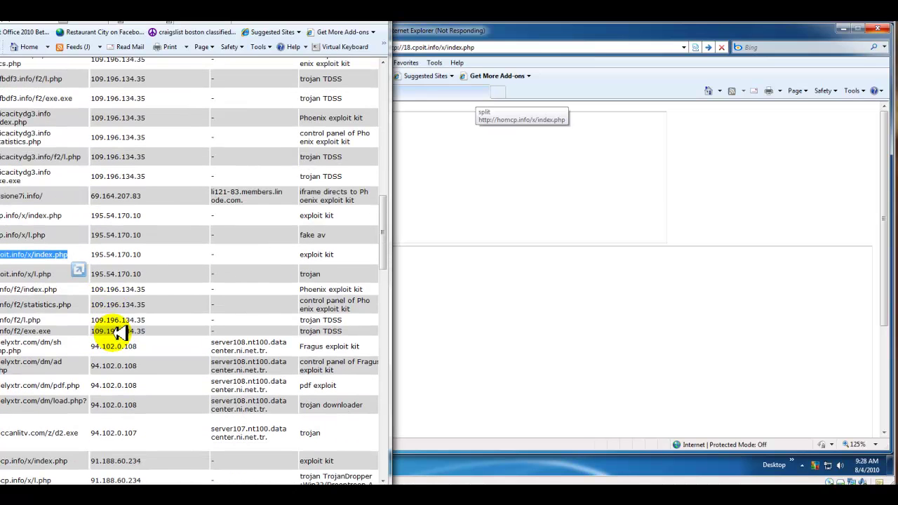
pyautogui.click(17, 350)
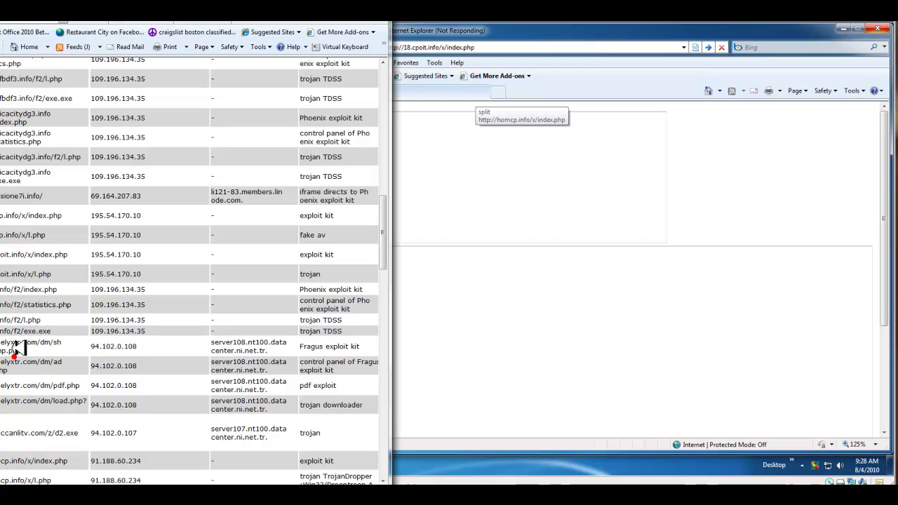
pyautogui.moveTo(12, 346); pyautogui.dragTo(36, 349)
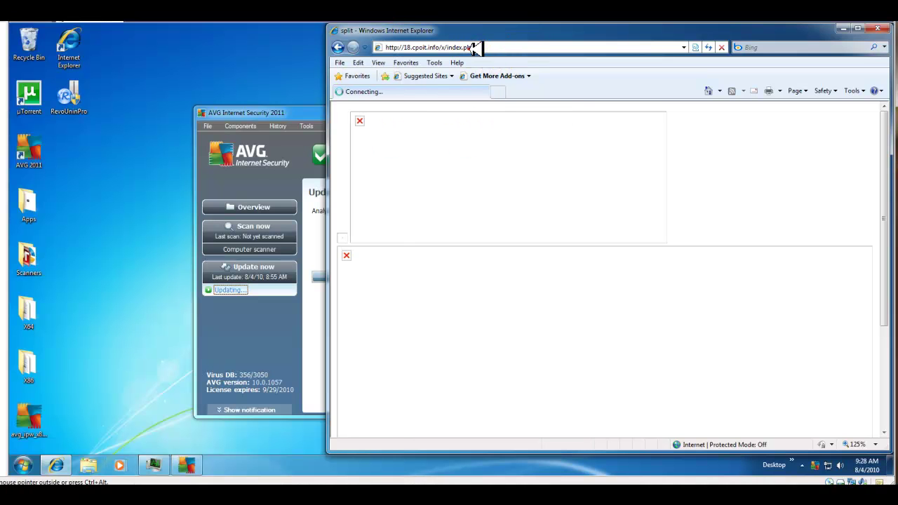
# Step: Paste the copied elyxtr.com Fragus URL into Internet Explorer's address bar to load it
pyautogui.rightClick(456, 47)
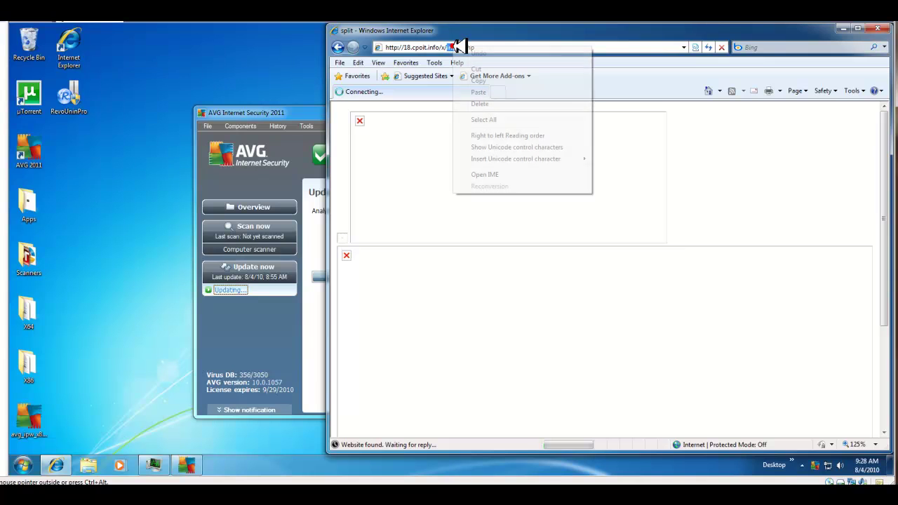
pyautogui.press('Escape')
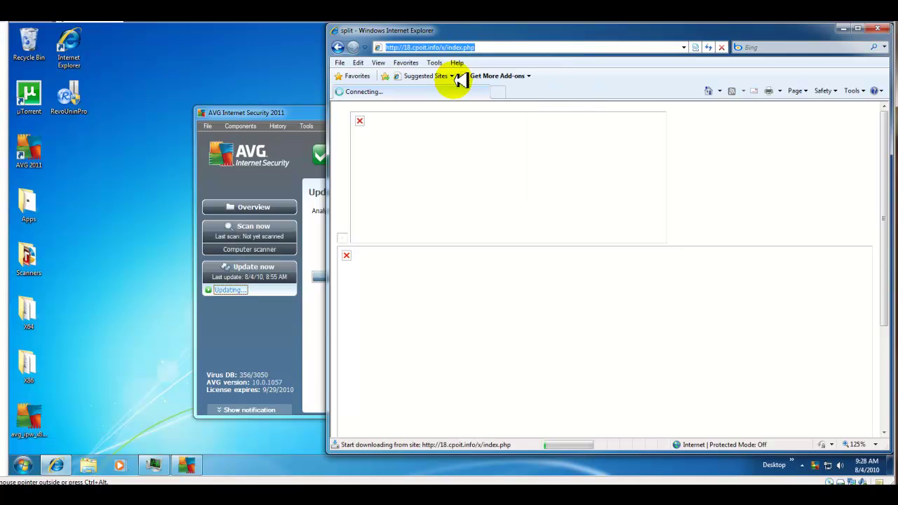
pyautogui.rightClick(463, 51)
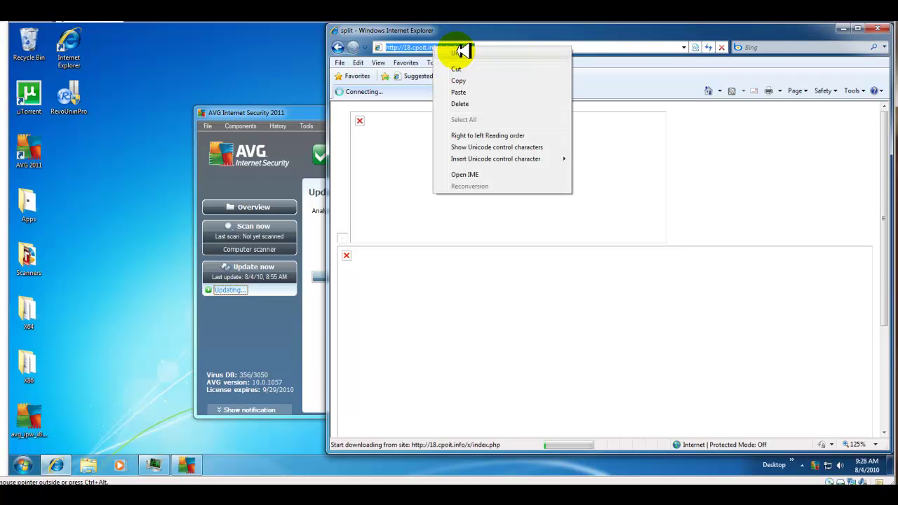
pyautogui.click(458, 93)
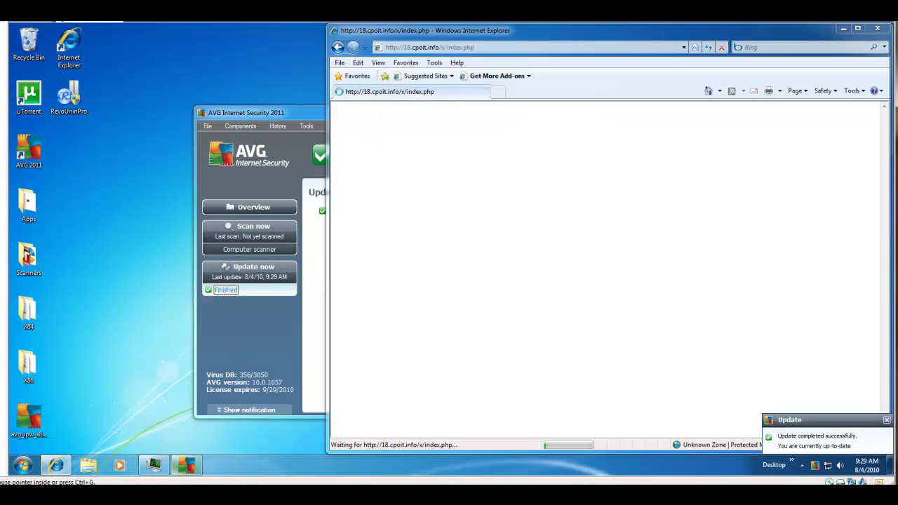
# Step: Select the ccanlitv trojan download URL in the malware list and open it in the browser
pyautogui.click(184, 421)
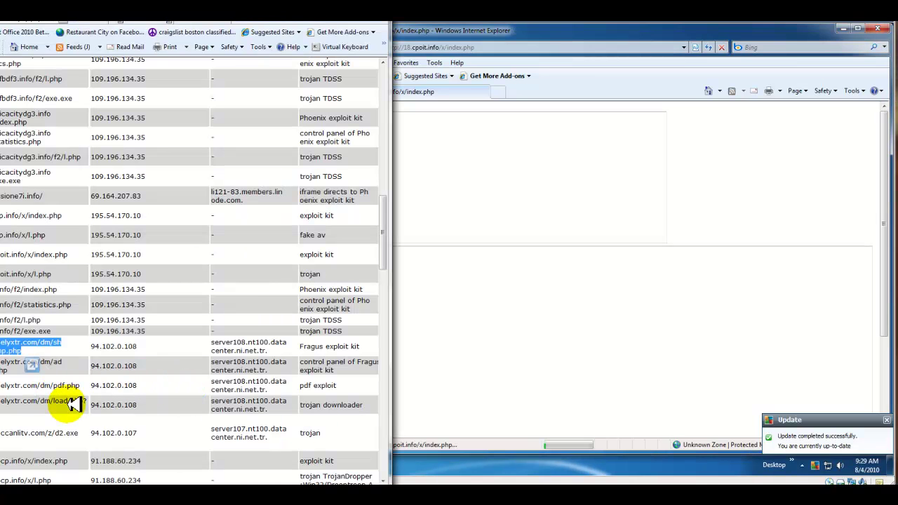
pyautogui.moveTo(5, 433); pyautogui.dragTo(64, 433)
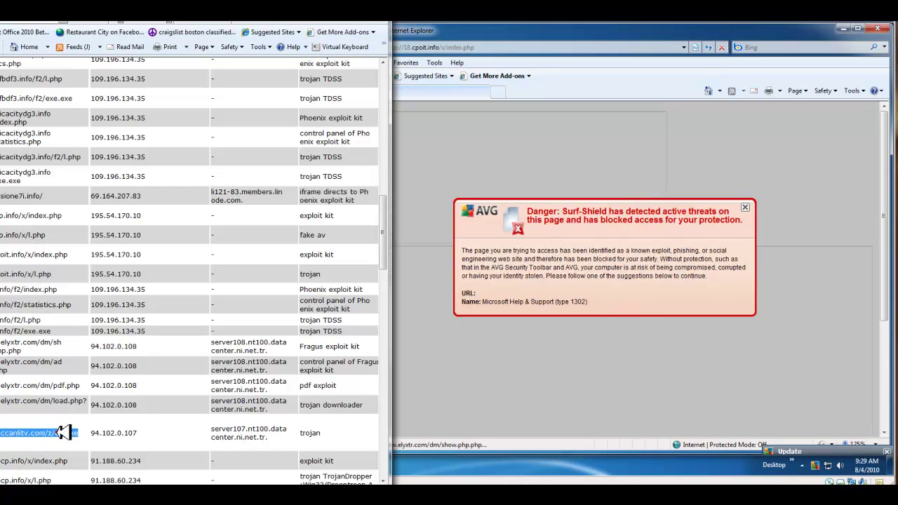
pyautogui.rightClick(65, 433)
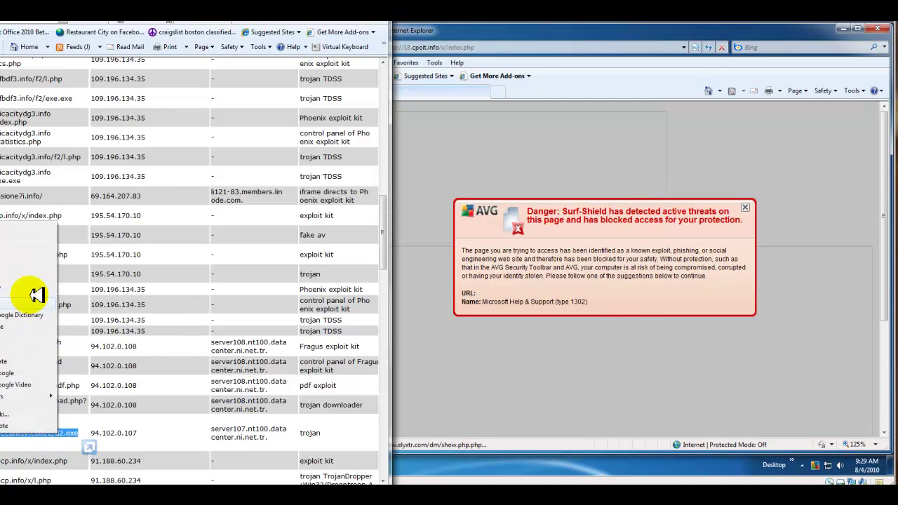
pyautogui.click(21, 239)
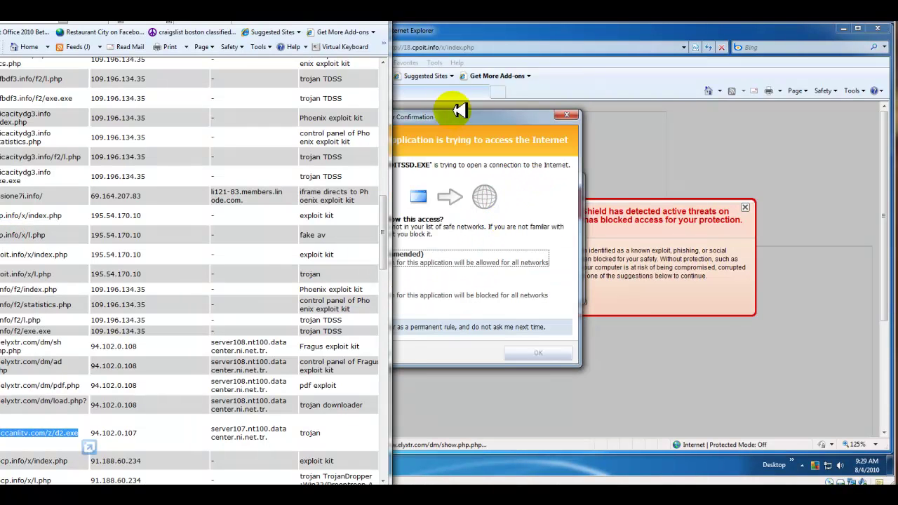
# Step: Block FFMOMDITSSD.EXE's internet access in AVG Firewall and dismiss the 'Threat was blocked!' alert
pyautogui.click(480, 127)
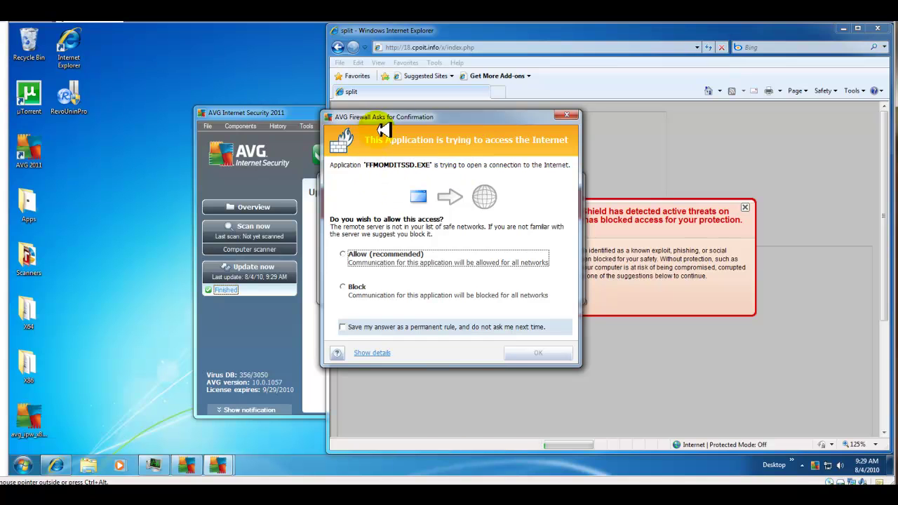
pyautogui.click(346, 288)
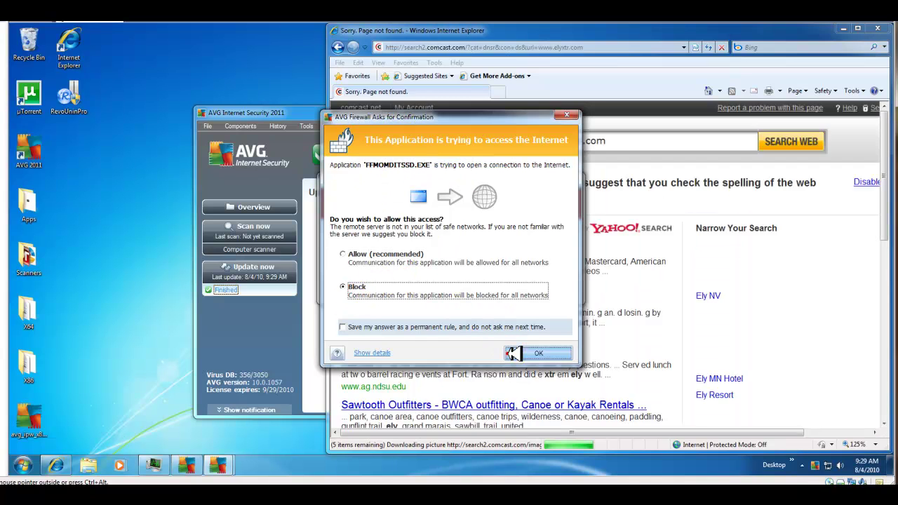
pyautogui.click(530, 352)
pyautogui.click(536, 287)
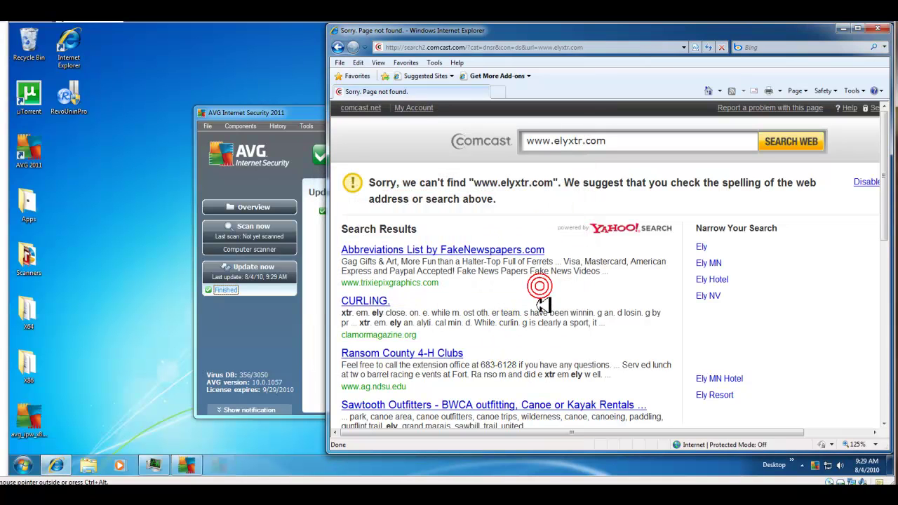
# Step: Select part of the page address and open then dismiss its editing menu twice
pyautogui.doubleClick(491, 47)
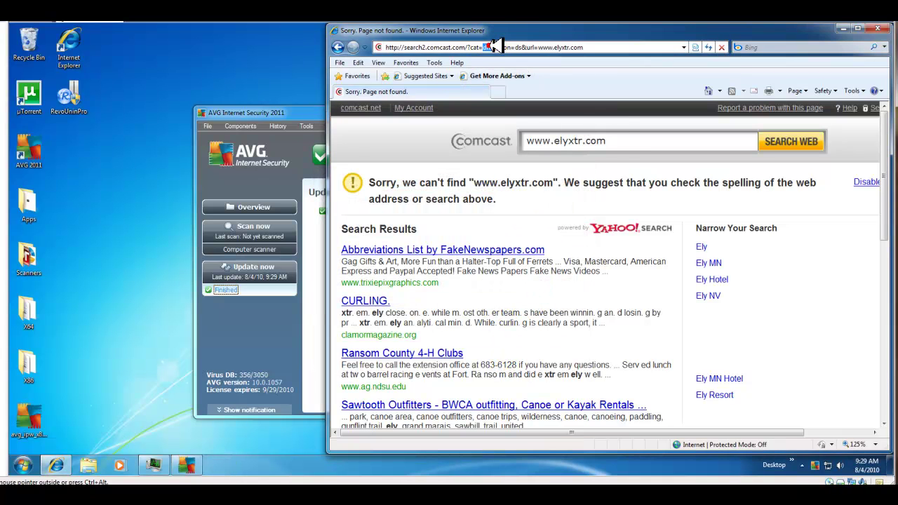
pyautogui.rightClick(494, 47)
pyautogui.click(478, 46)
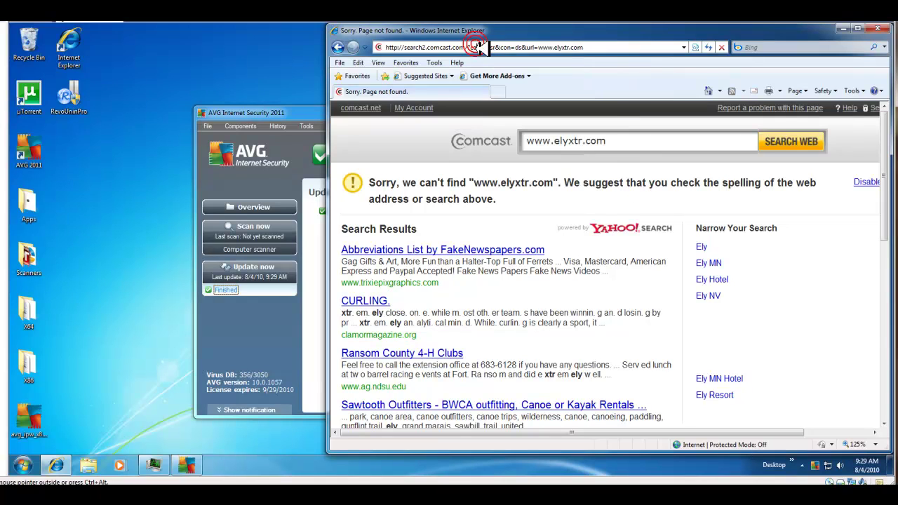
pyautogui.rightClick(478, 47)
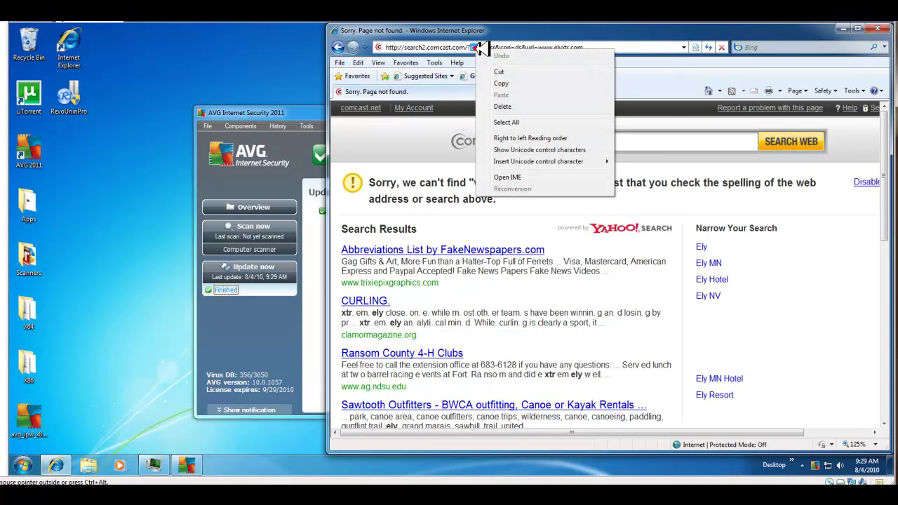
pyautogui.click(475, 47)
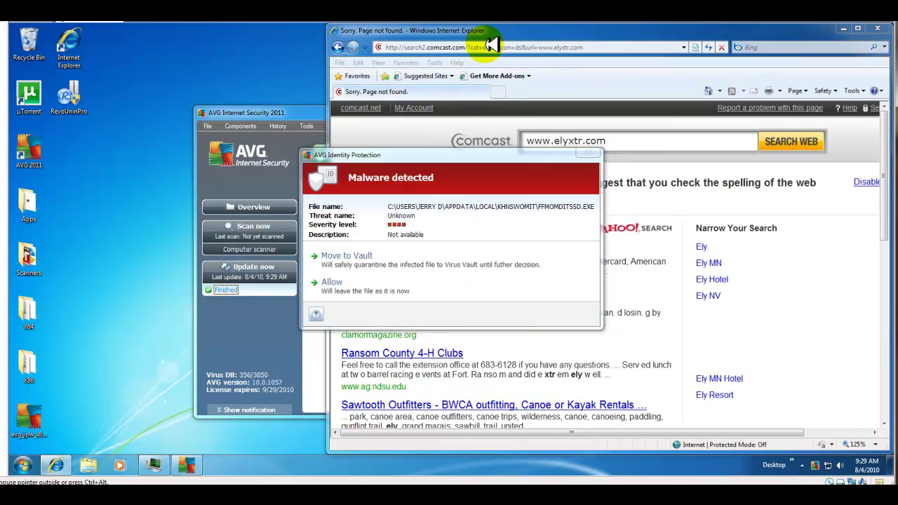
# Step: Move the detected FFMOMDITSSD.EXE to the Virus Vault and acknowledge the save-files warning
pyautogui.click(439, 164)
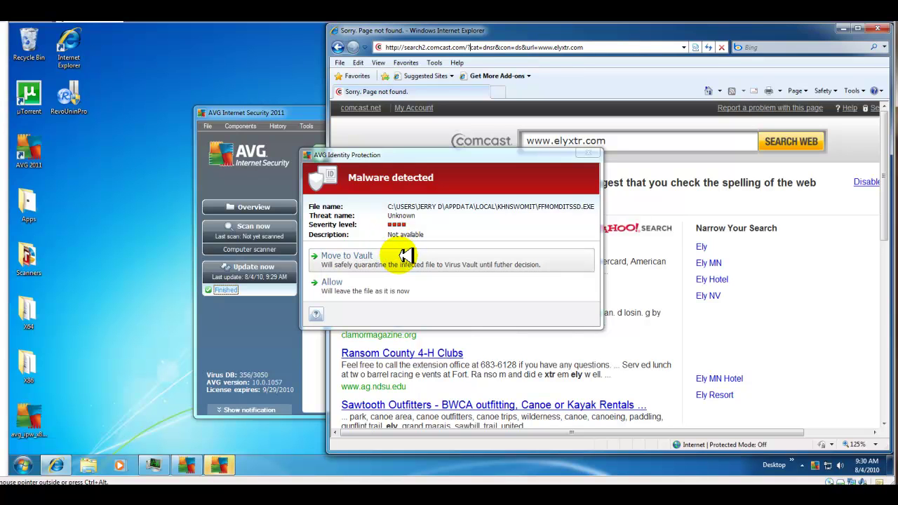
pyautogui.click(406, 256)
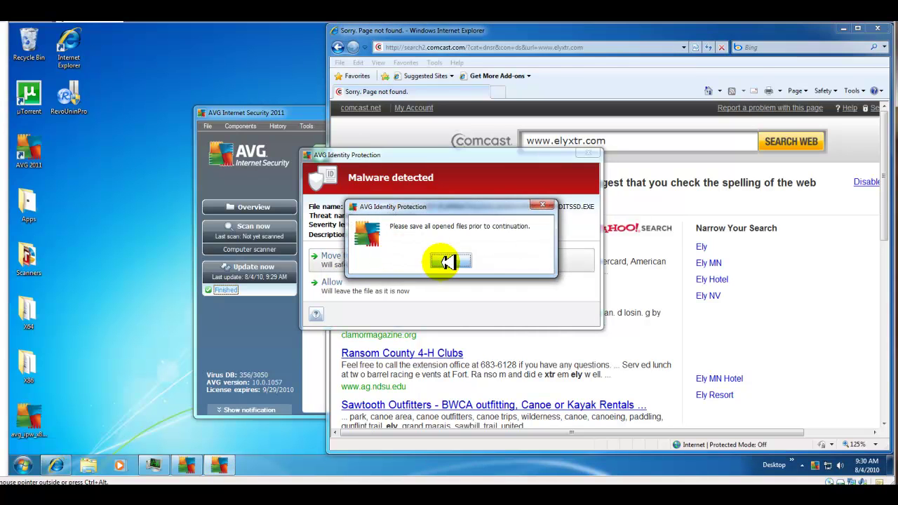
pyautogui.click(451, 260)
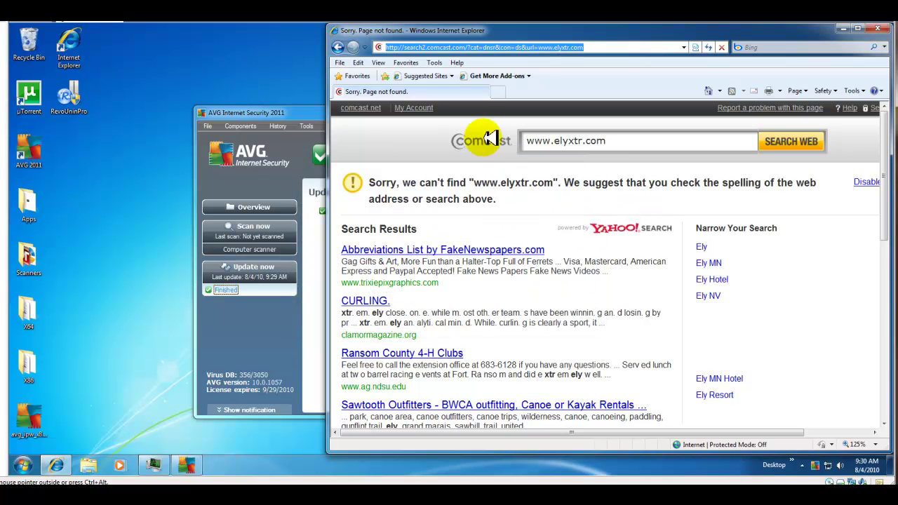
# Step: Select the whole page address in Internet Explorer and open its editing menu
pyautogui.click(504, 47)
pyautogui.rightClick(502, 49)
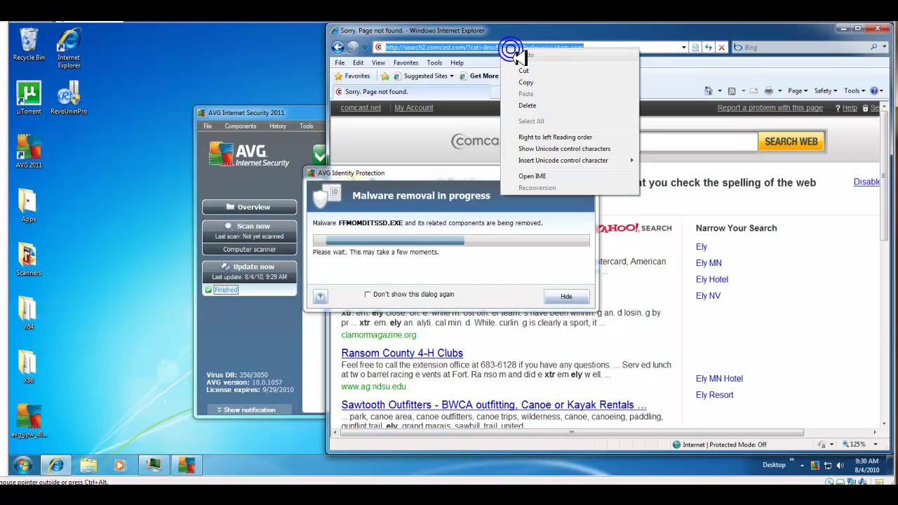
pyautogui.click(467, 44)
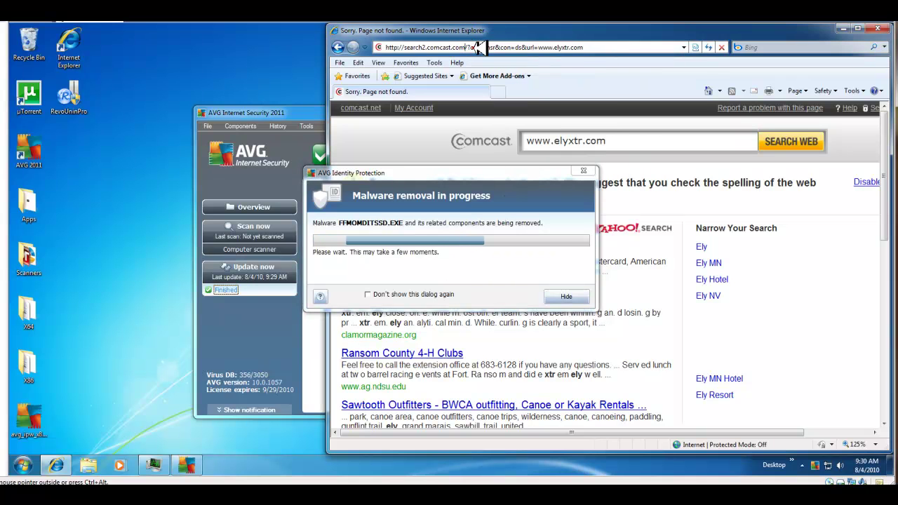
pyautogui.click(477, 47)
pyautogui.click(477, 47)
pyautogui.click(477, 47)
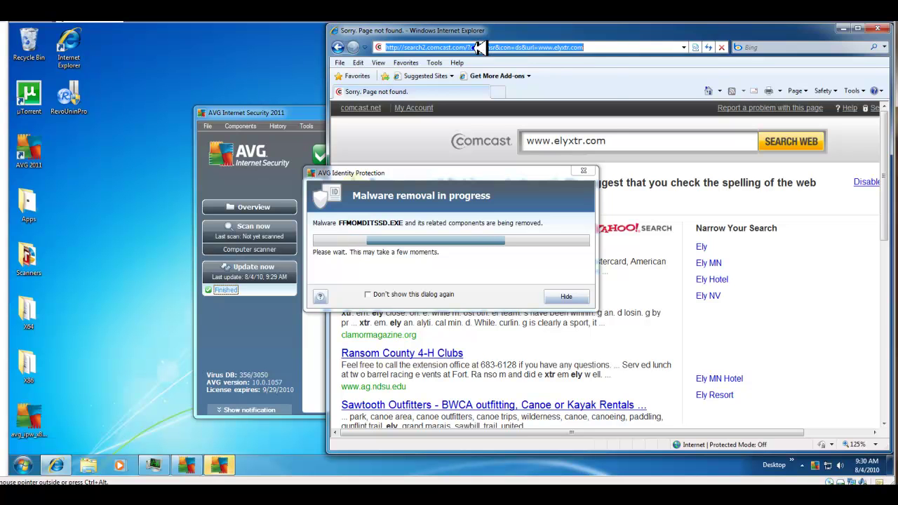
pyautogui.rightClick(479, 47)
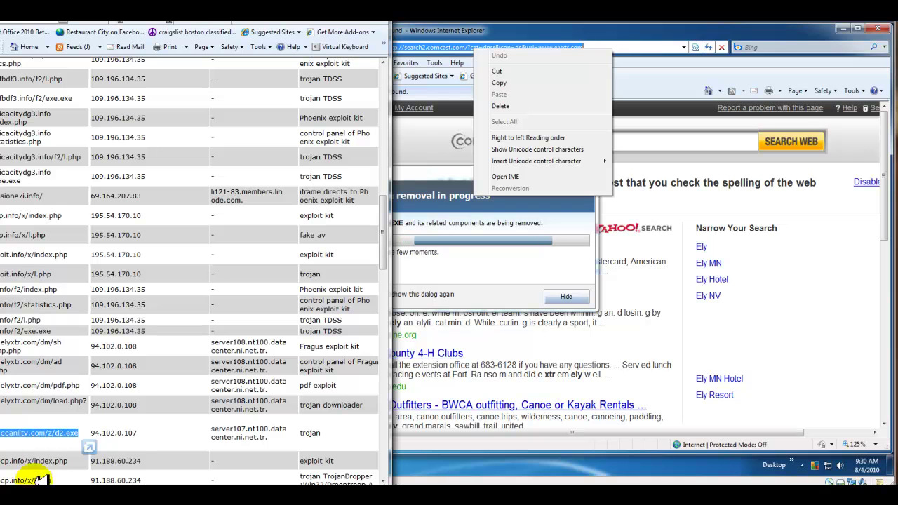
# Step: Reopen the ccanlitv trojan download link, then close AVG's 'Malware removal completed' summary
pyautogui.rightClick(50, 433)
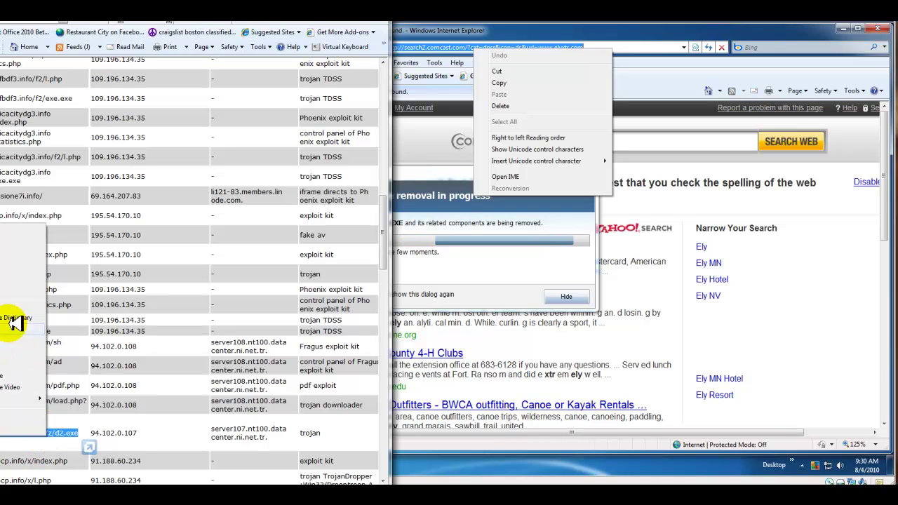
pyautogui.click(17, 238)
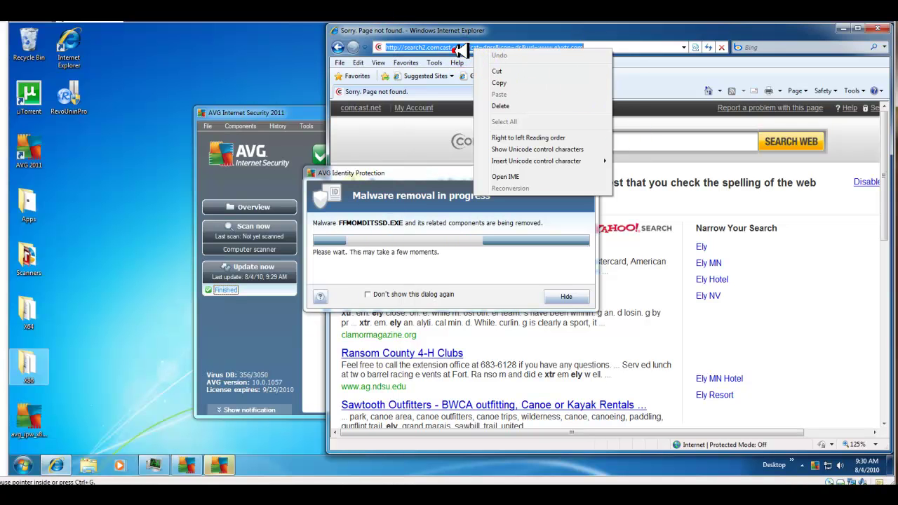
pyautogui.click(456, 48)
pyautogui.rightClick(465, 47)
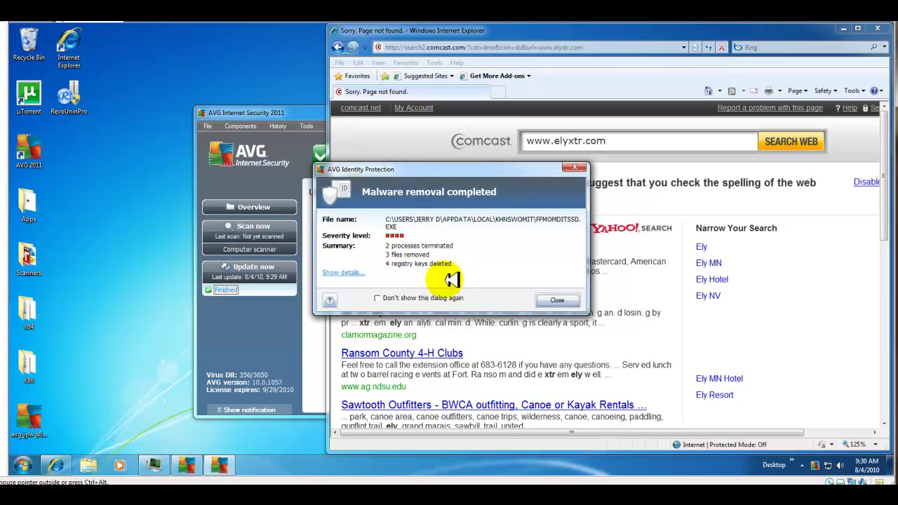
pyautogui.click(556, 301)
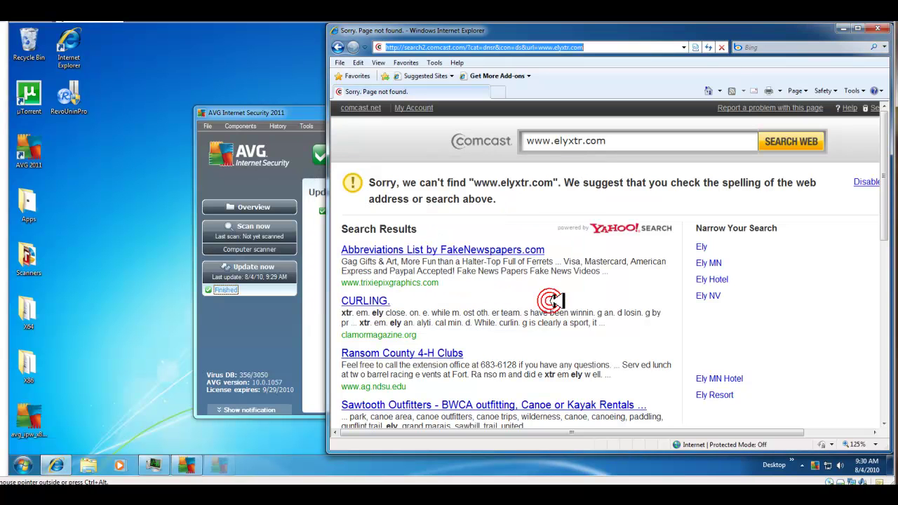